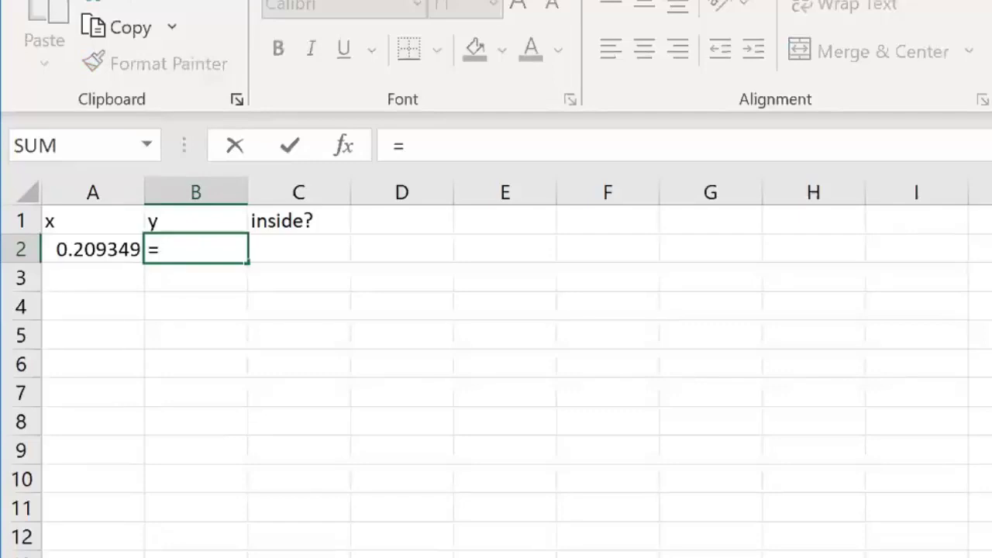
Enter the formula =2*rand()-1 in cell B2 to generate the random y coordinate.
text()-1)
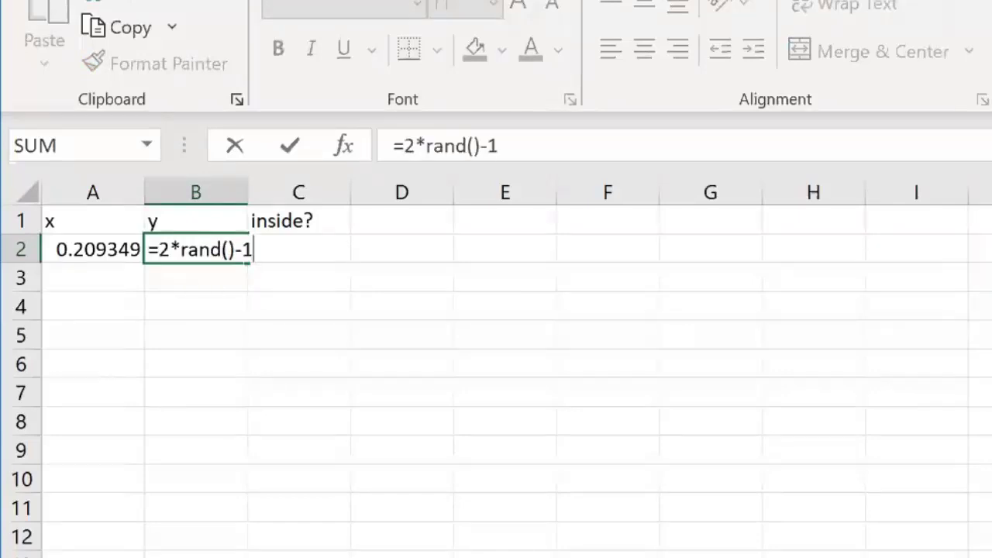
key(Return)
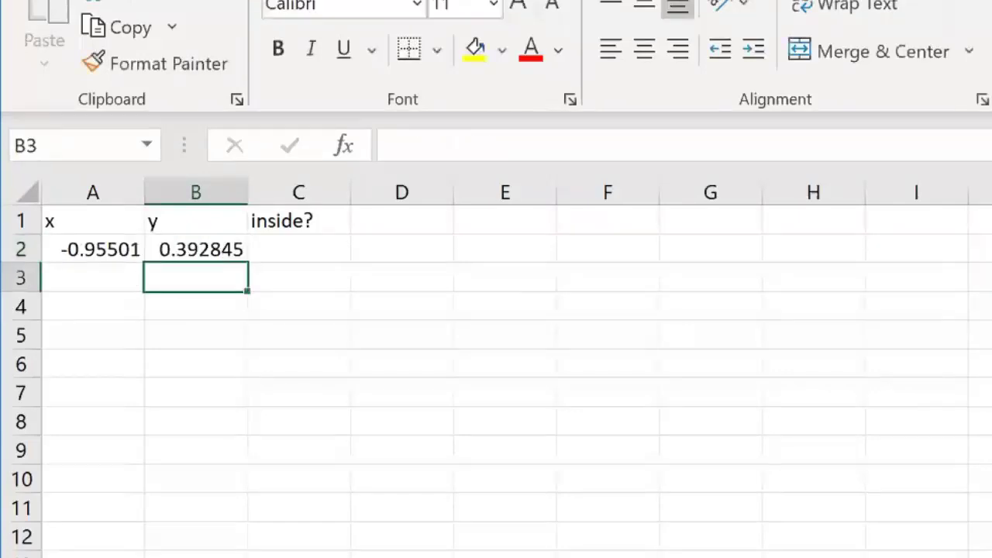
click(196, 249)
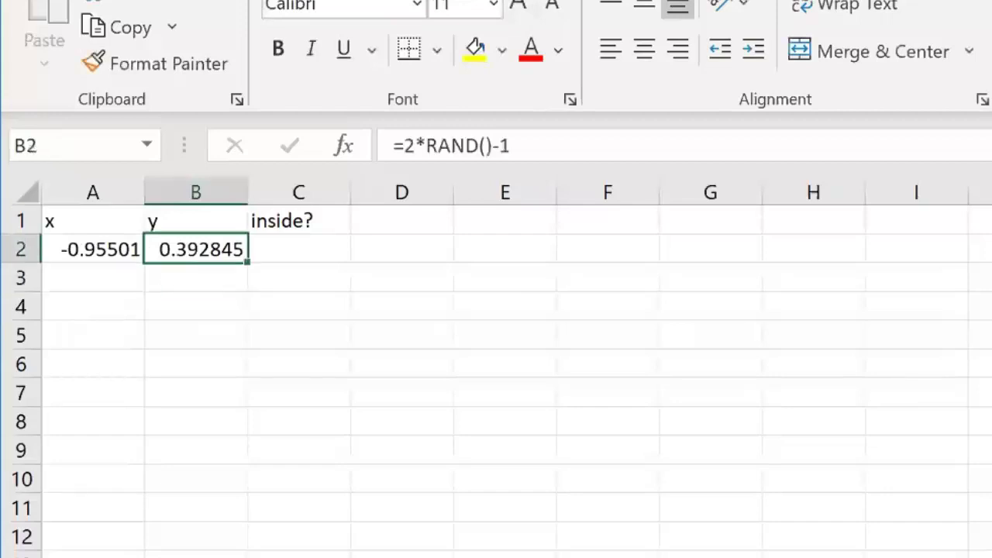
Enter =if(a2^2+b2^2<1,1,0) in cell C2 to flag whether the point lies inside the circle.
click(299, 249)
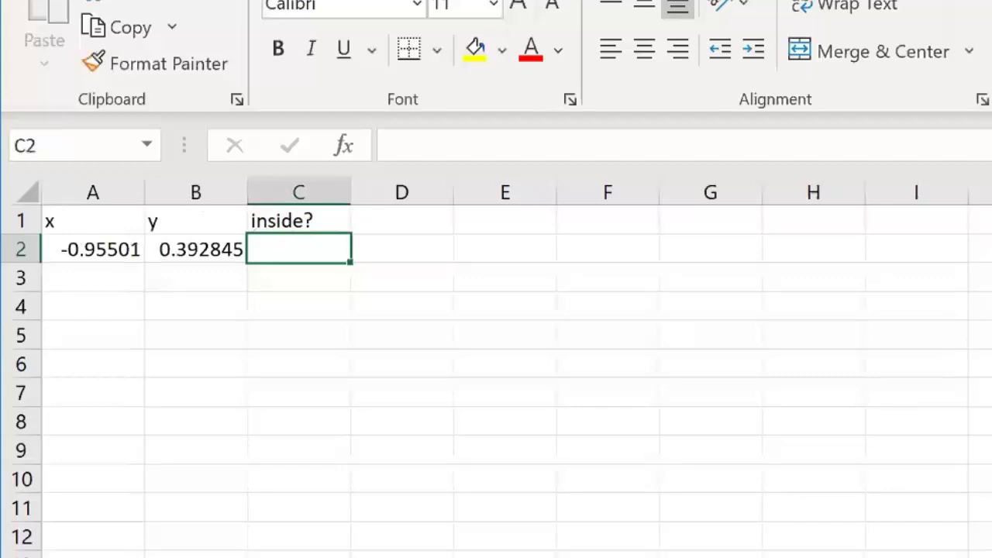
text(=if()
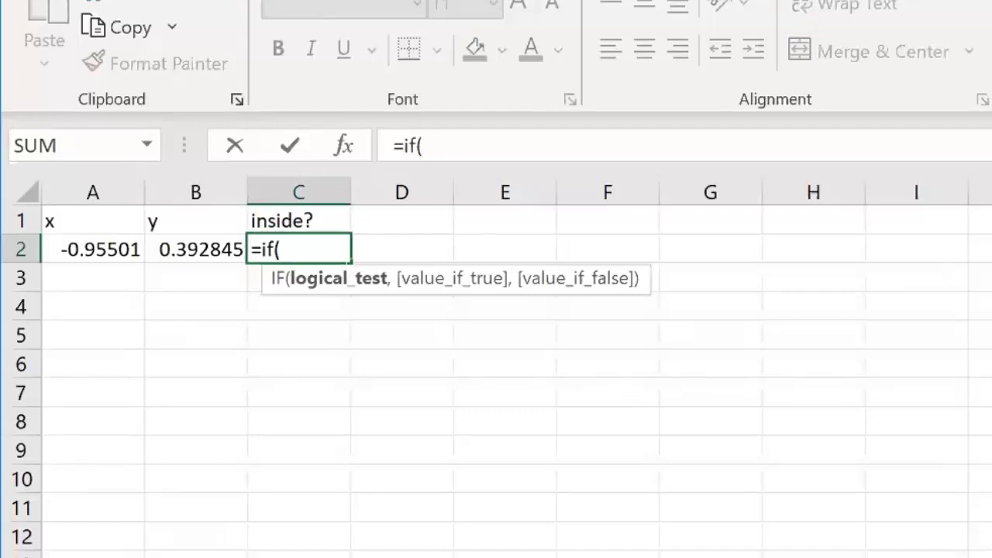
text(a2^2+)
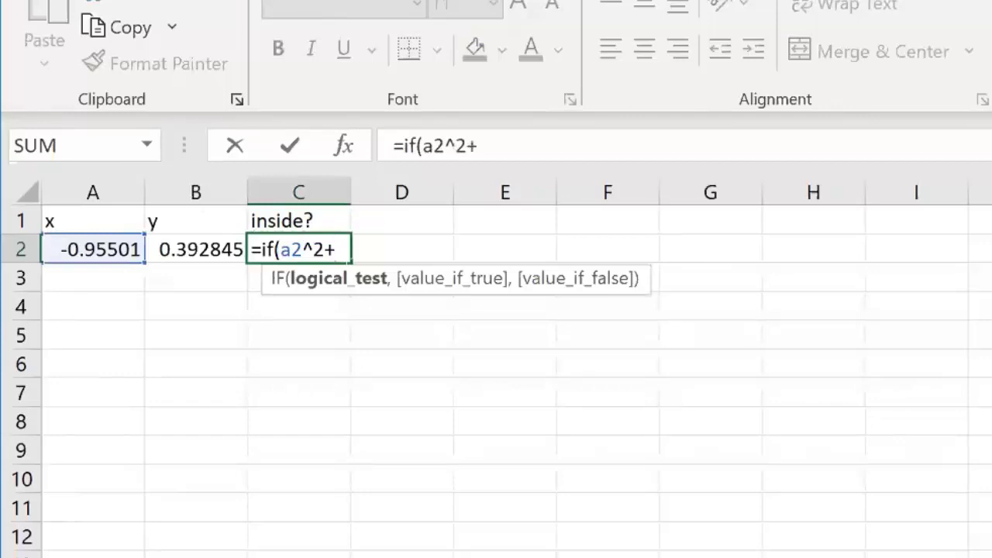
text(b2^2)
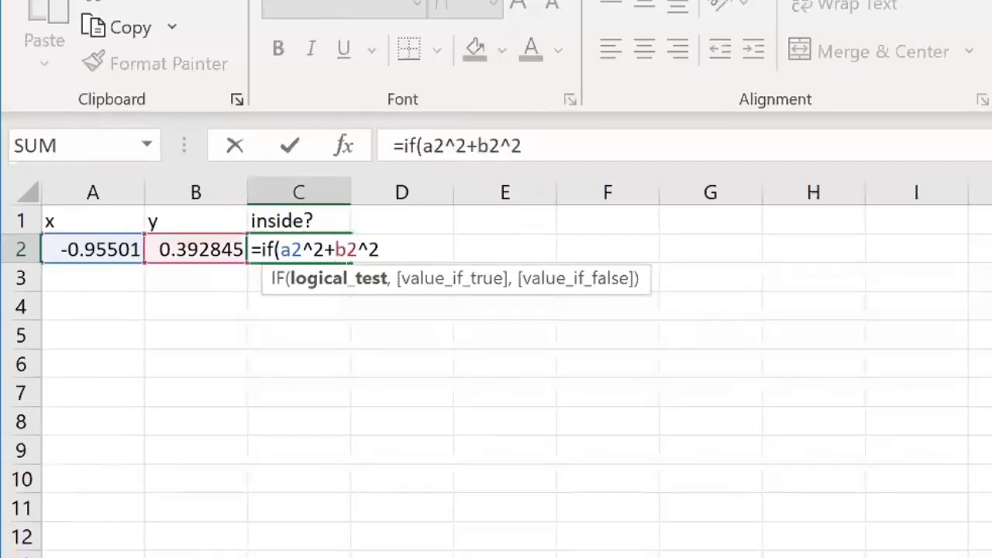
text(<1,1)
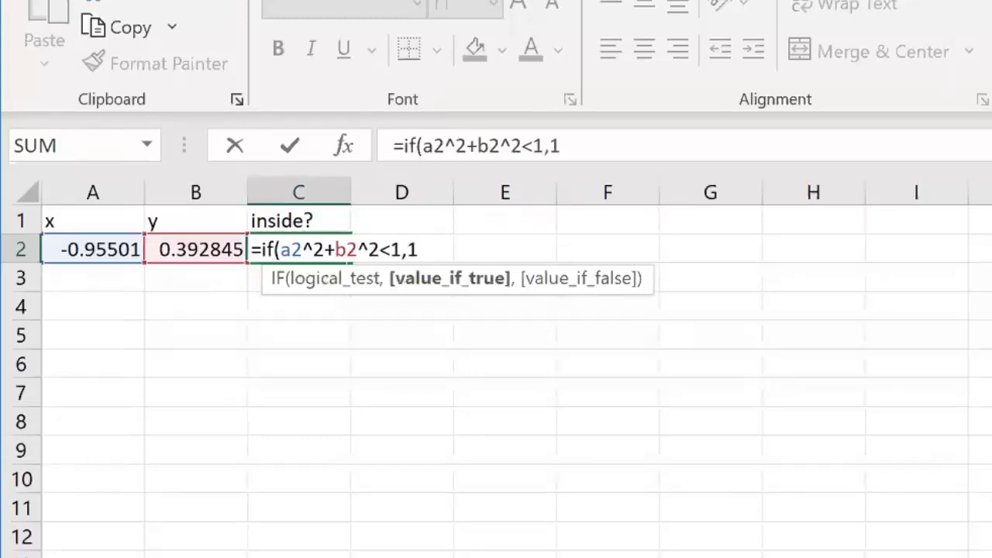
text(,0))
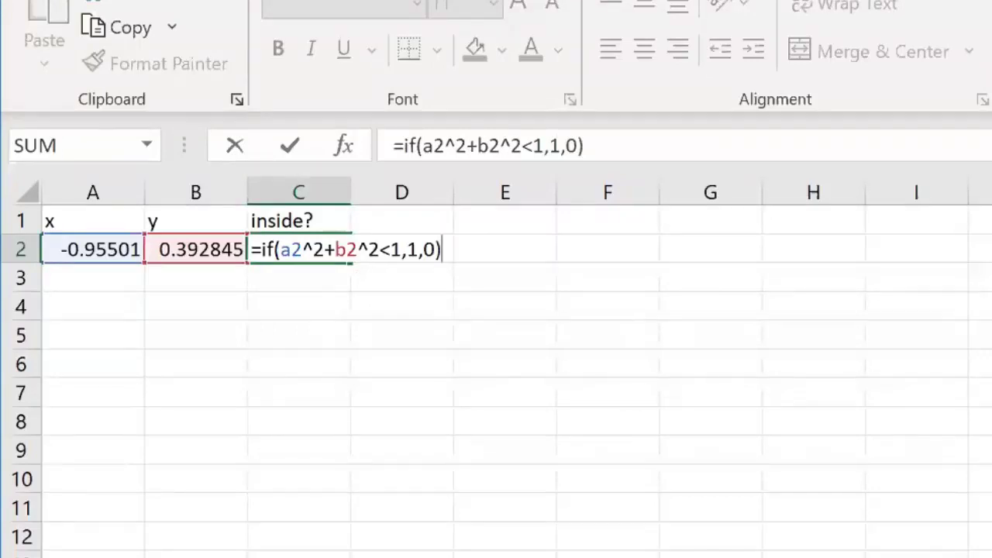
key(Return)
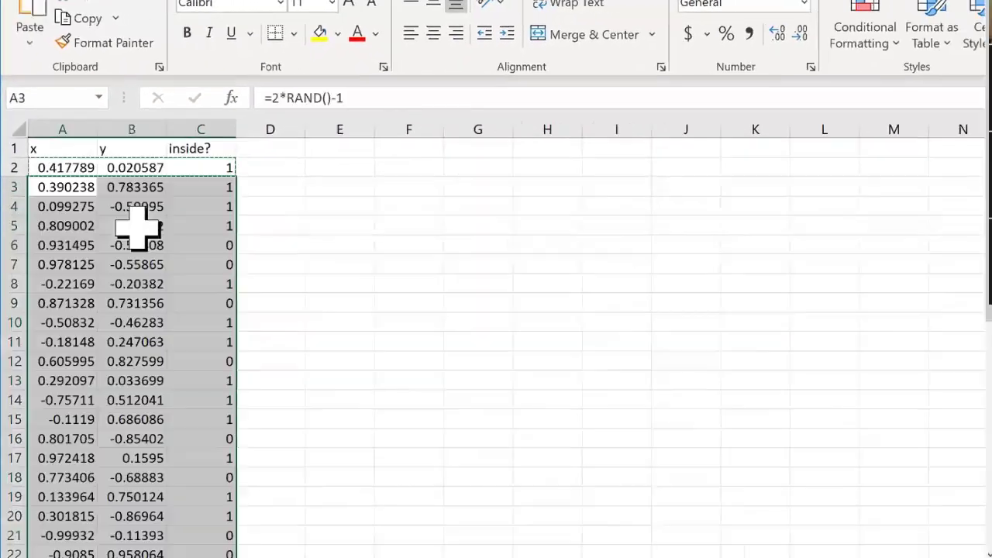
Look through the filled rows of random points and inside flags to find where the data ends.
click(283, 415)
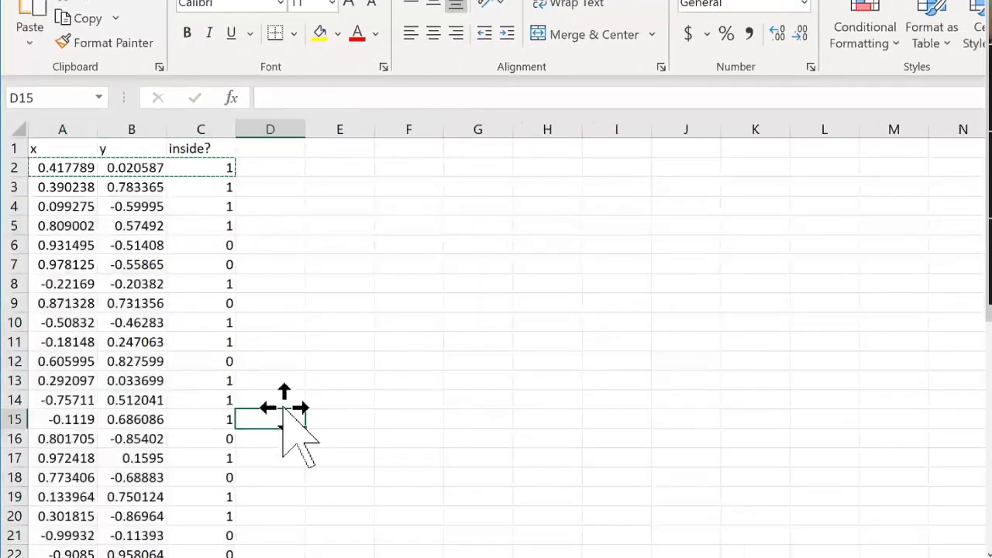
key(ctrl+Down)
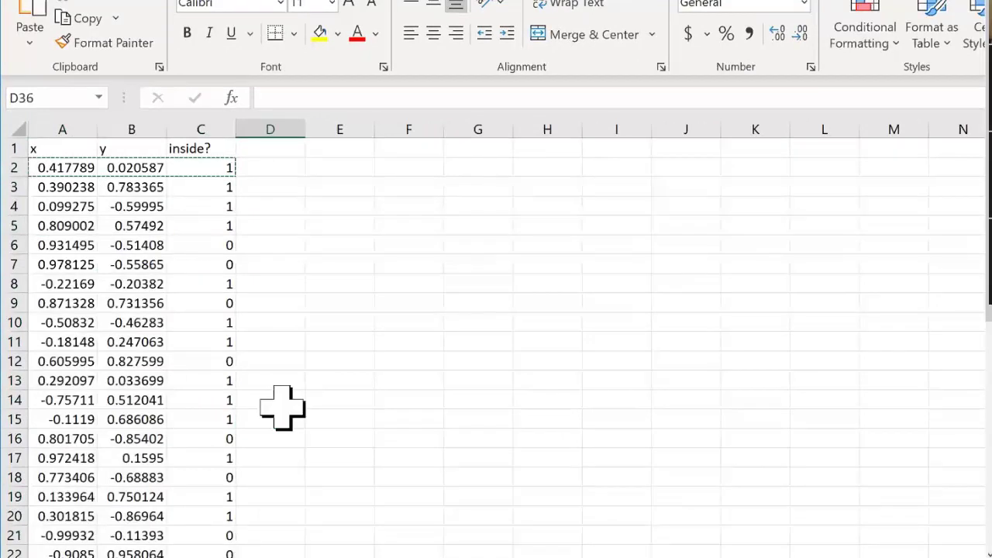
key(Down)
key(Page_Down)
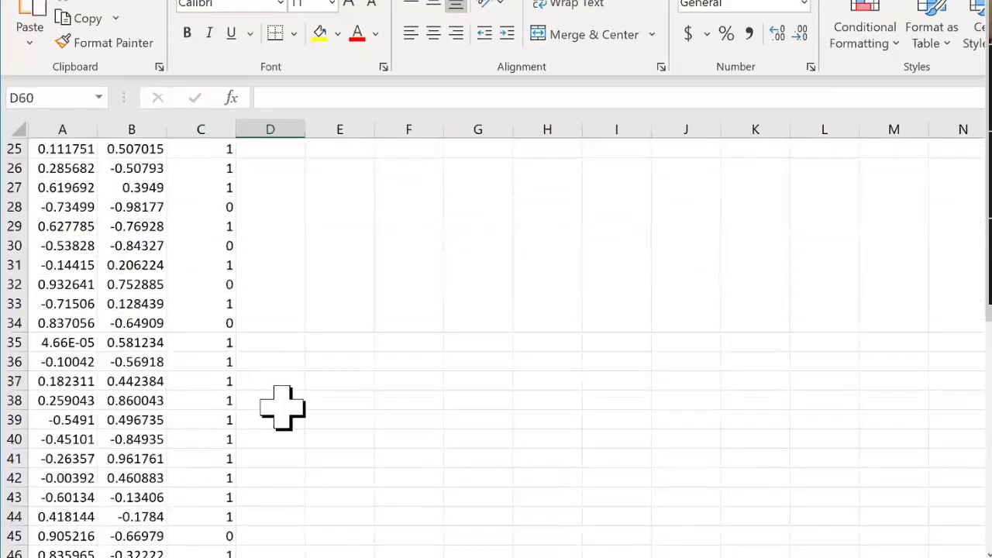
key(Down)
key(Down)
key(Up)
key(Up)
key(Up)
key(Up)
key(Up)
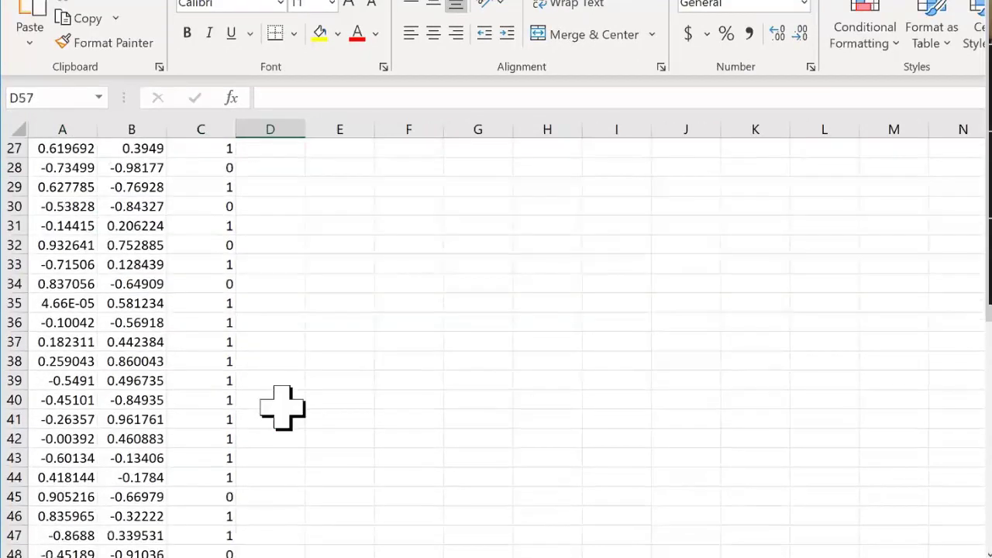
key(Up)
key(Up)
key(Up)
key(Up)
key(Up)
key(Up)
key(Left)
text(=)
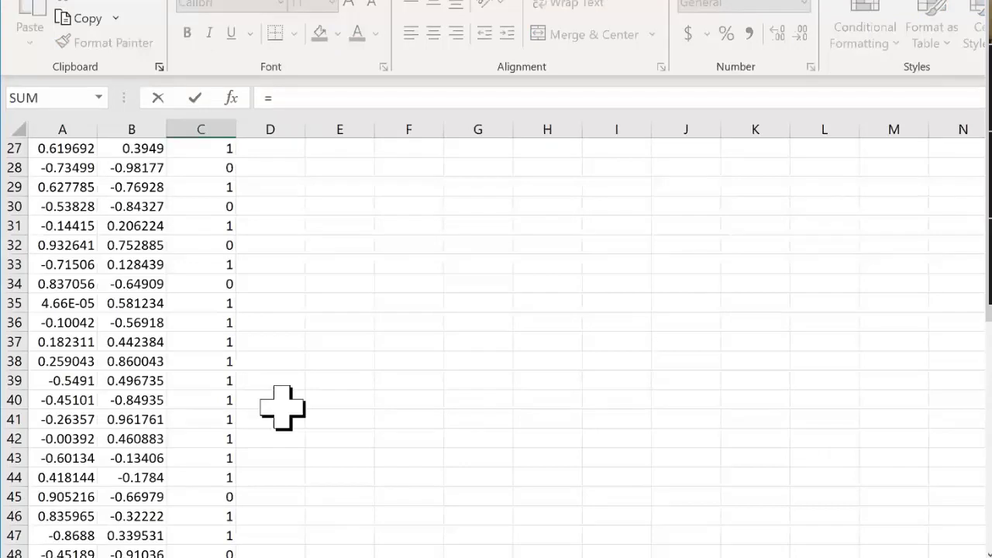
key(Down)
key(Down)
key(Escape)
Total the inside flags in cell C51, directly below the data, with the formula =sum(c2:c50).
key(Down)
key(Down)
key(Down)
key(Down)
key(Down)
key(Down)
key(Down)
key(Down)
key(Down)
key(Down)
key(Down)
key(Down)
key(Down)
key(Down)
key(Down)
key(Down)
key(Down)
key(Down)
key(Down)
key(Down)
key(Down)
key(Down)
key(Down)
key(Down)
key(Down)
key(Down)
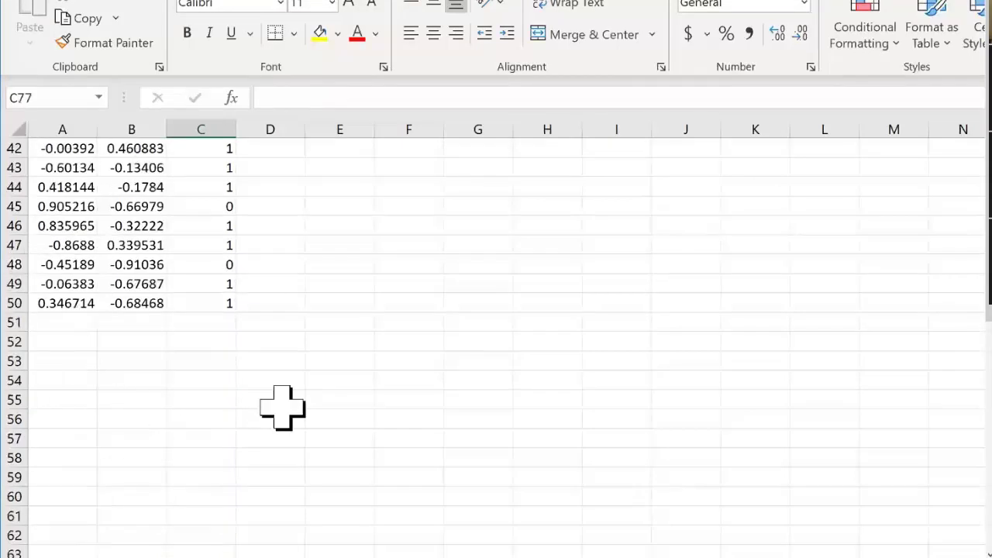
key(Down)
key(Down)
key(Down)
key(Down)
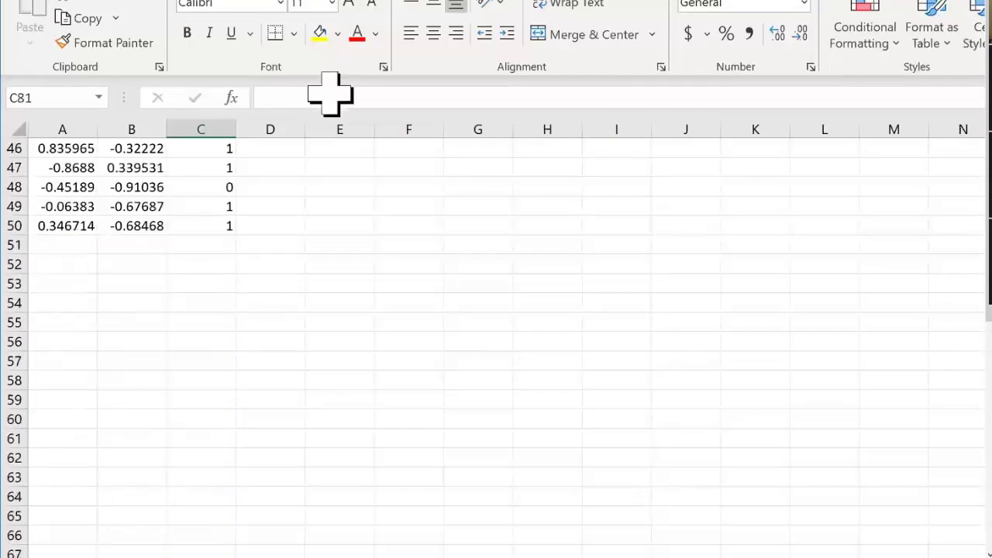
click(202, 246)
text(=)
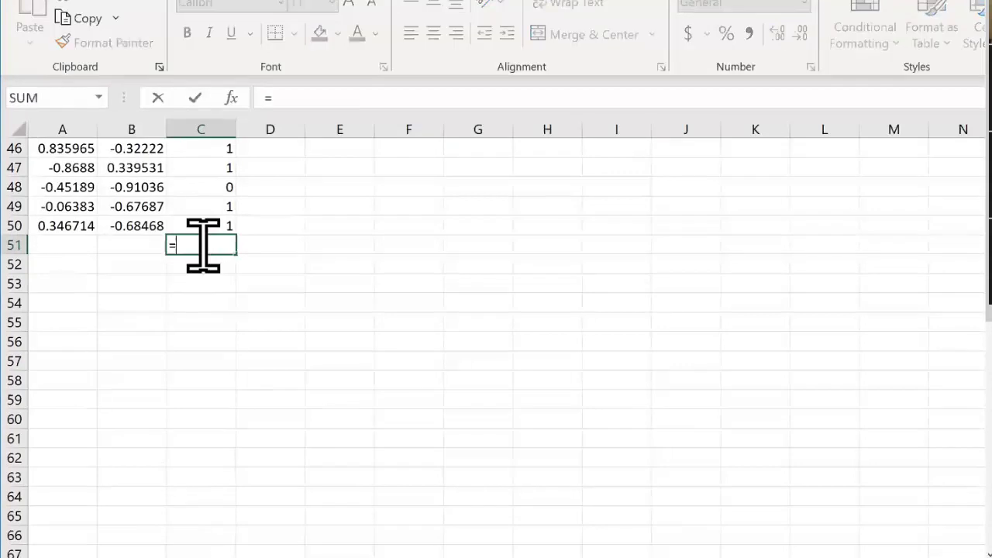
text(sum)
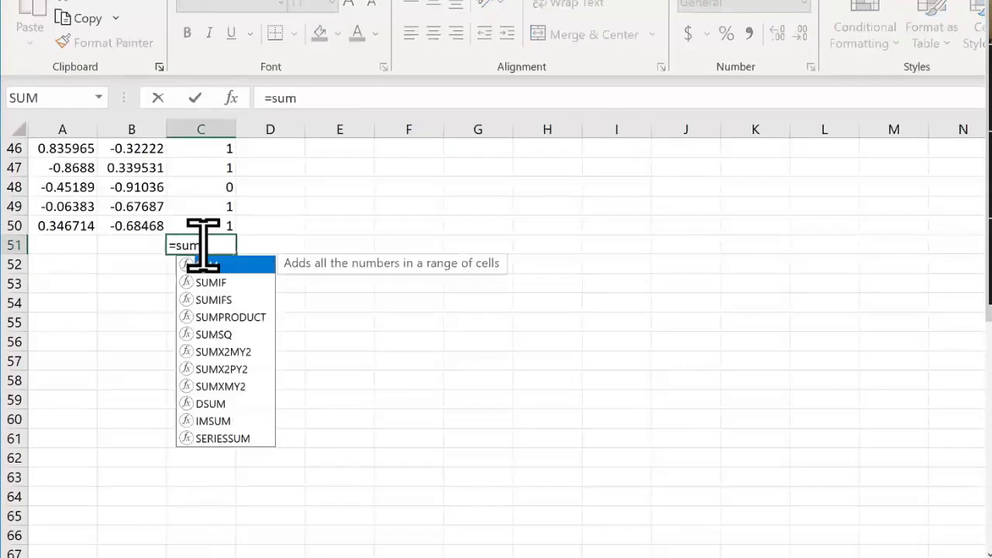
text((c)
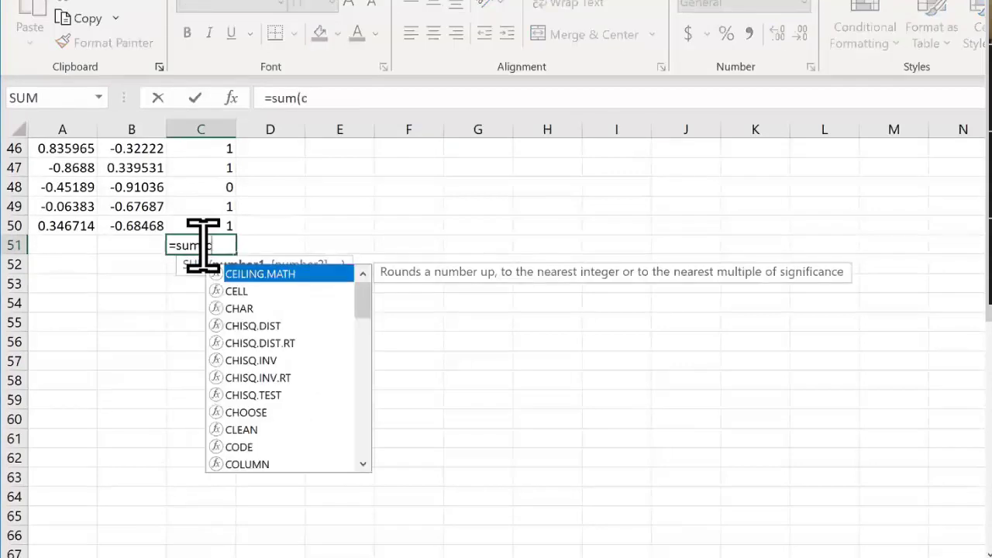
text(2:)
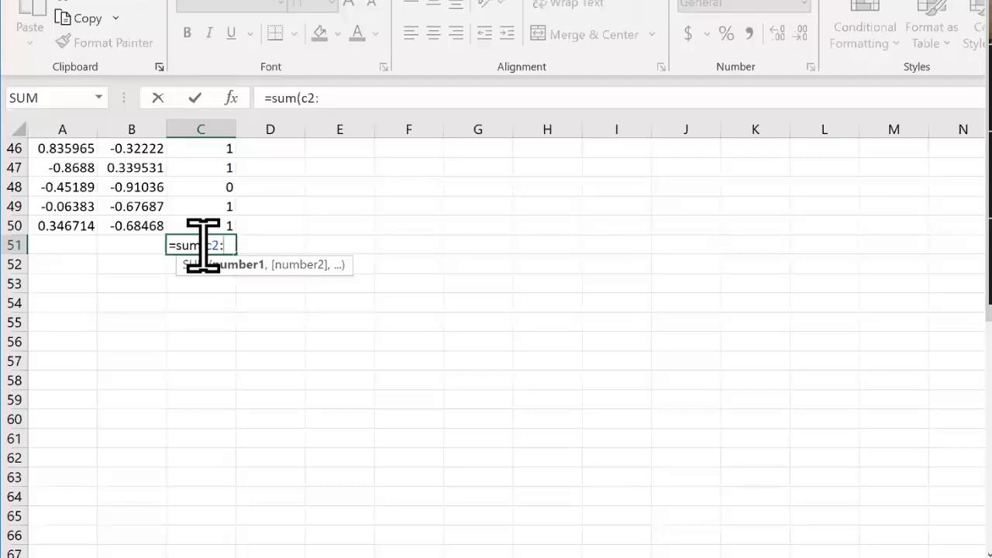
text(c)
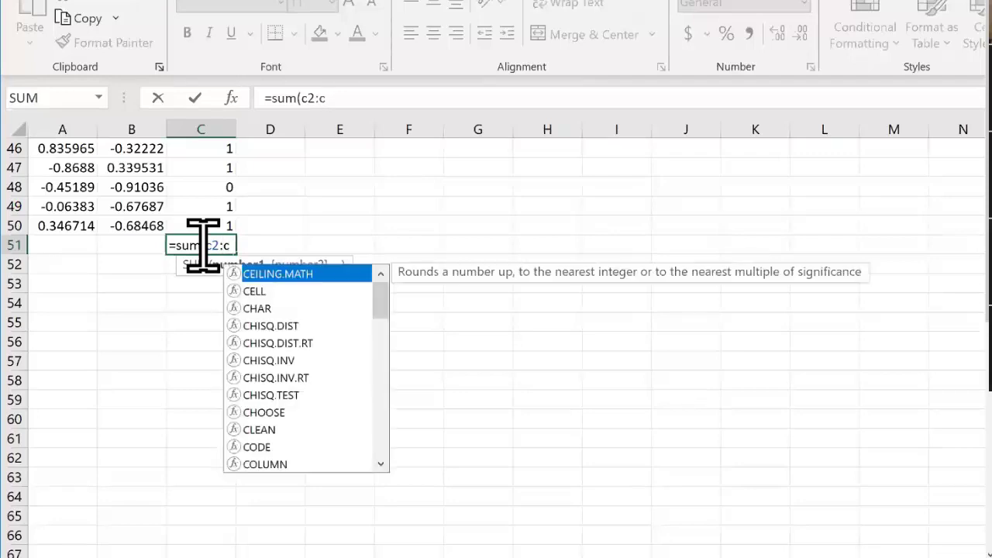
text(50)
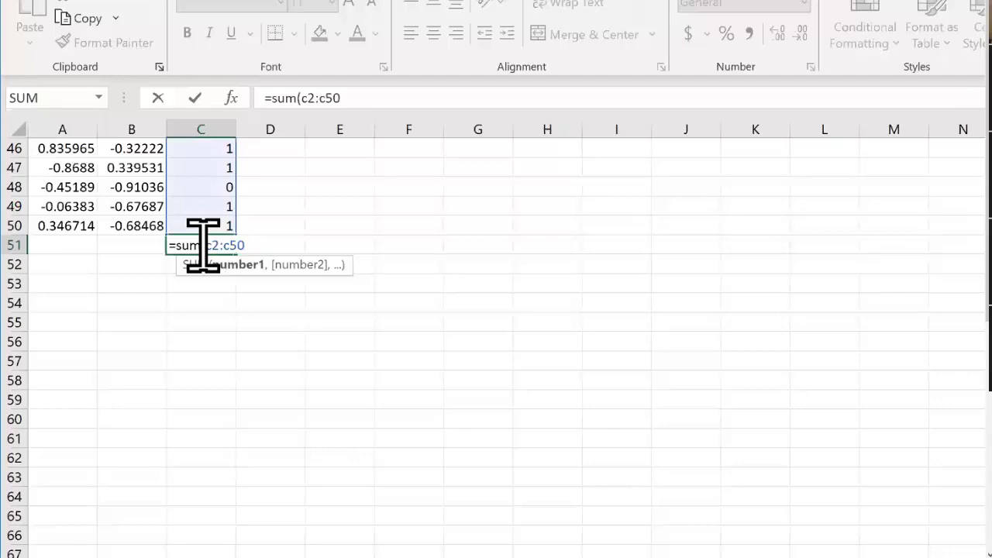
text())
key(Return)
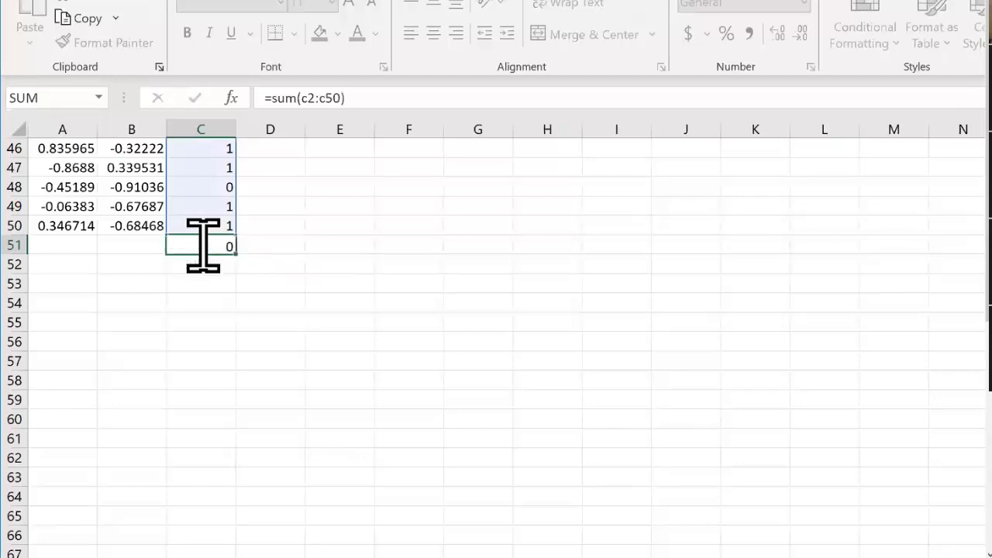
Label the total by entering "Total inside points" in cell D51.
click(283, 246)
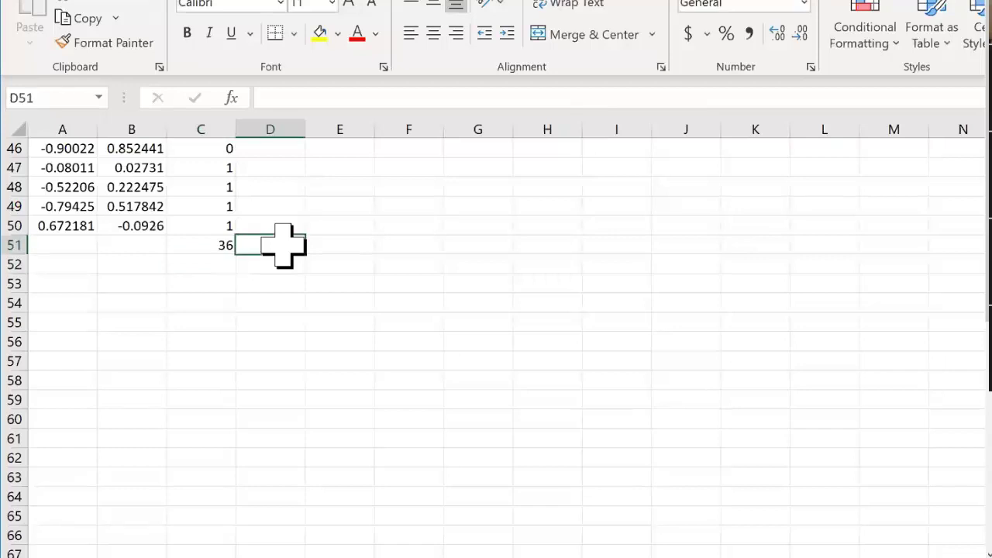
text(Total inside)
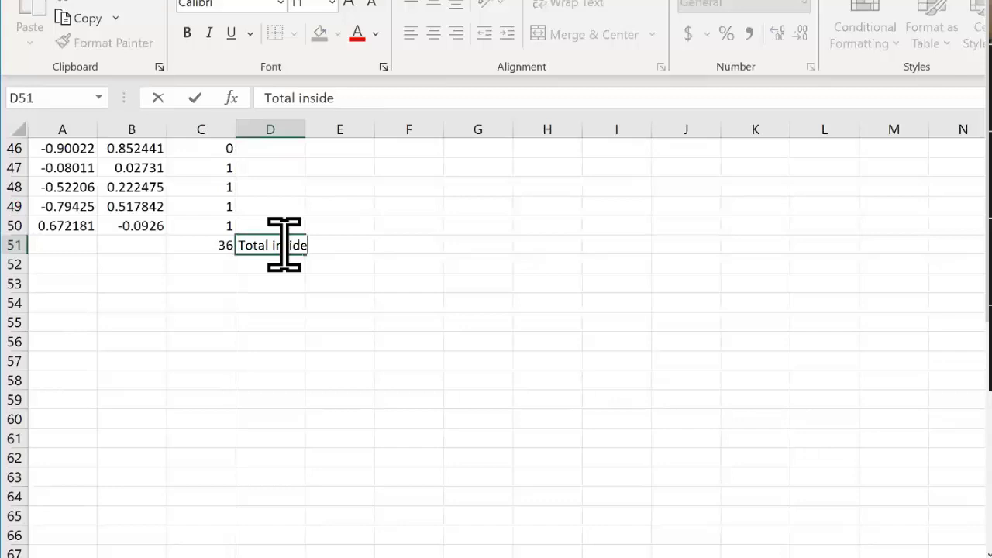
text( points)
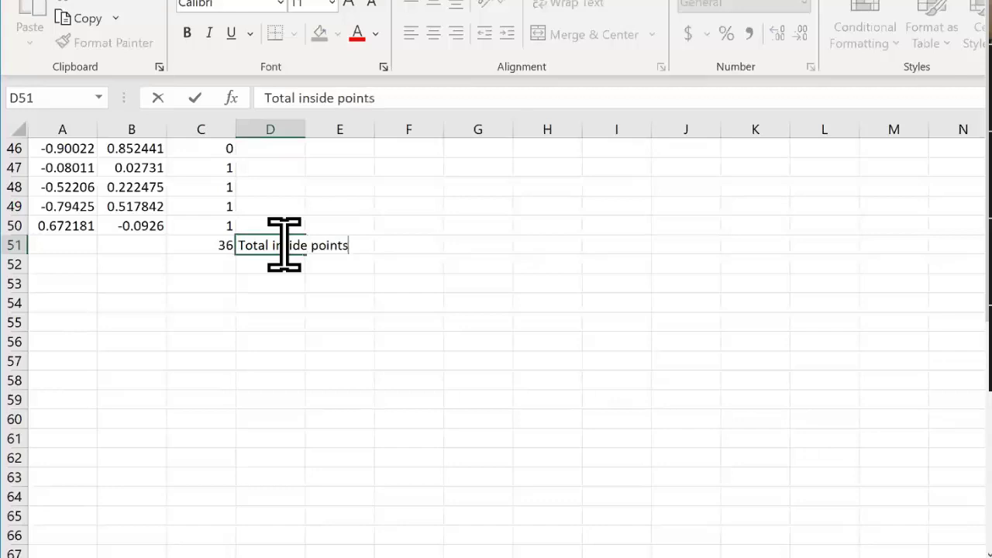
key(Return)
Compute the share of inside points in cell C52 with the formula =c51/50.
key(Left)
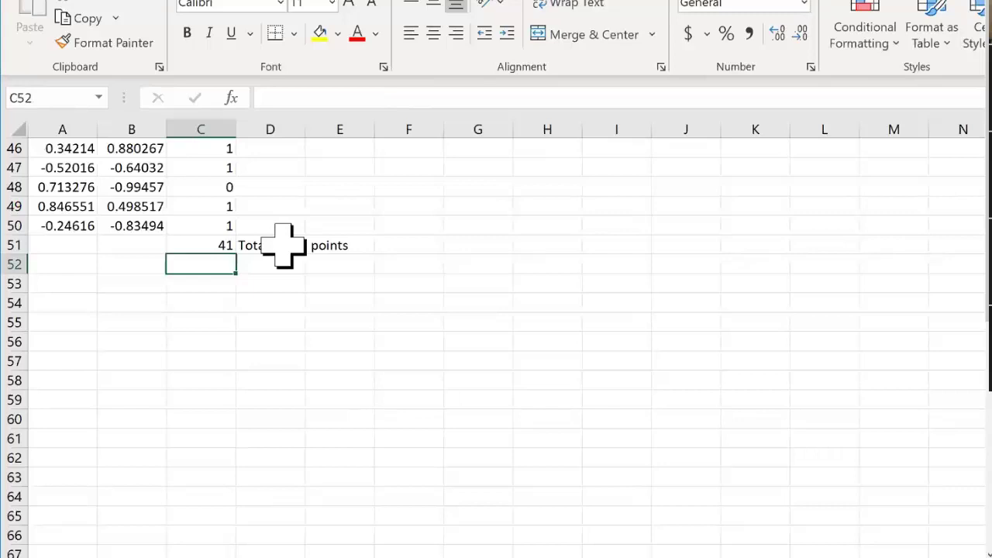
text(=)
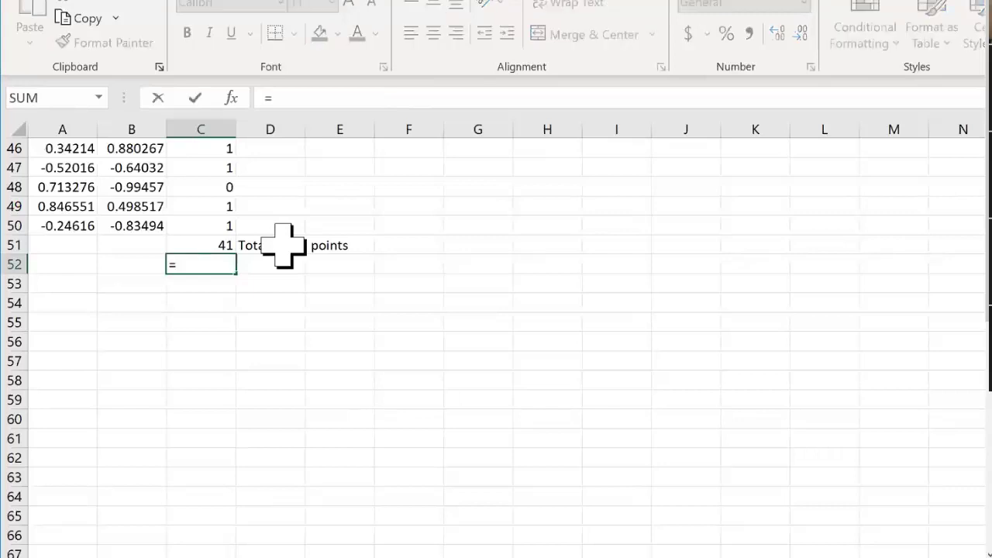
text(c)
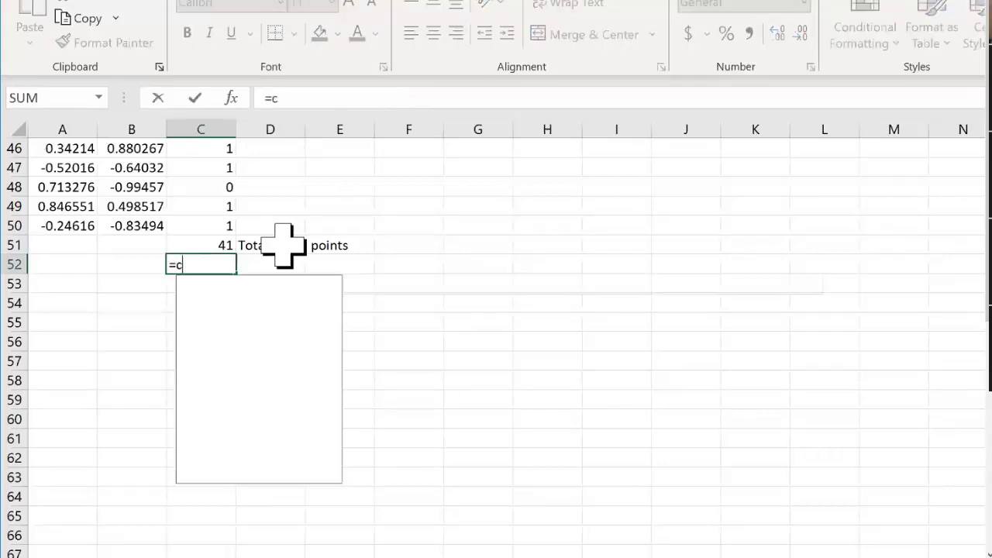
text(51/50)
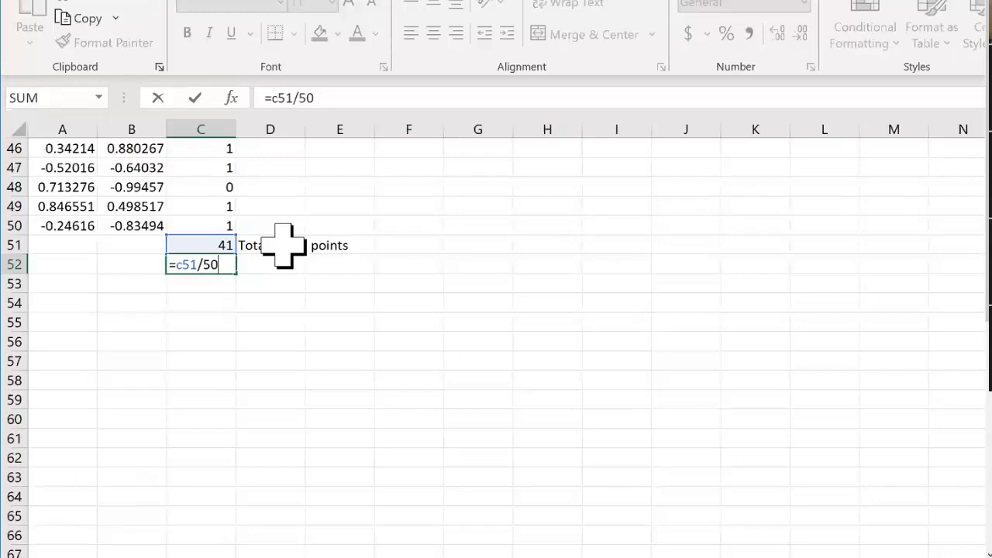
key(Return)
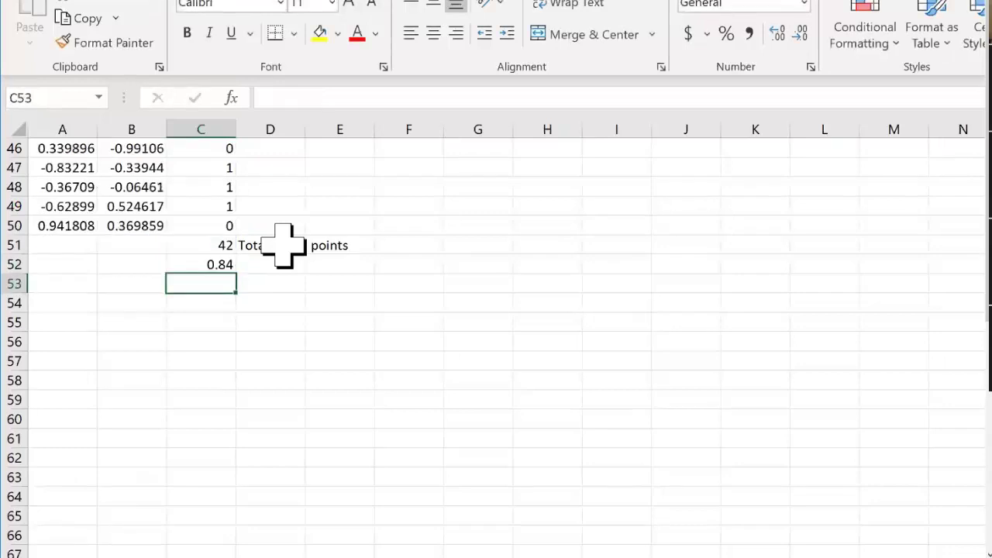
Label the inside share by entering "Proportion of inside points" in cell D52.
key(Right)
key(Up)
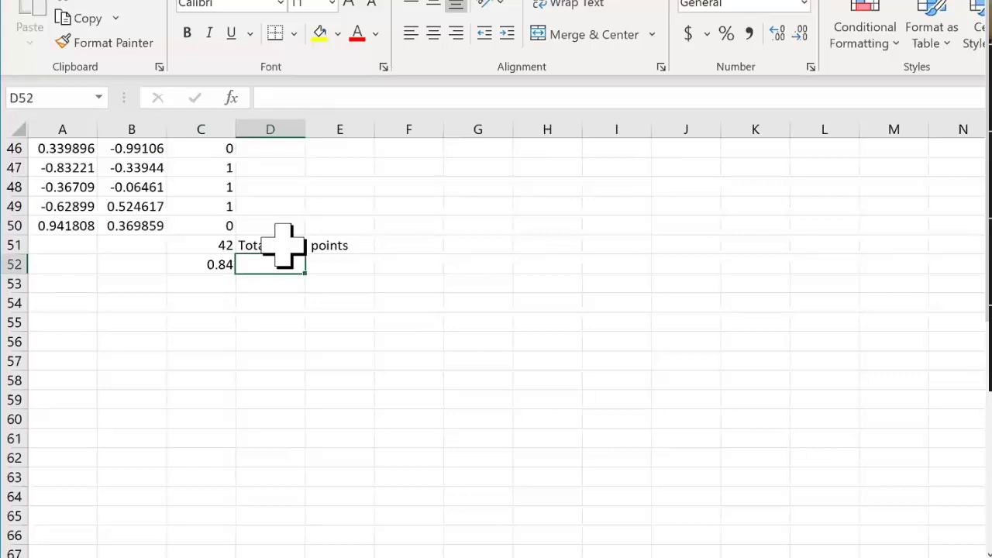
text(Proportion of )
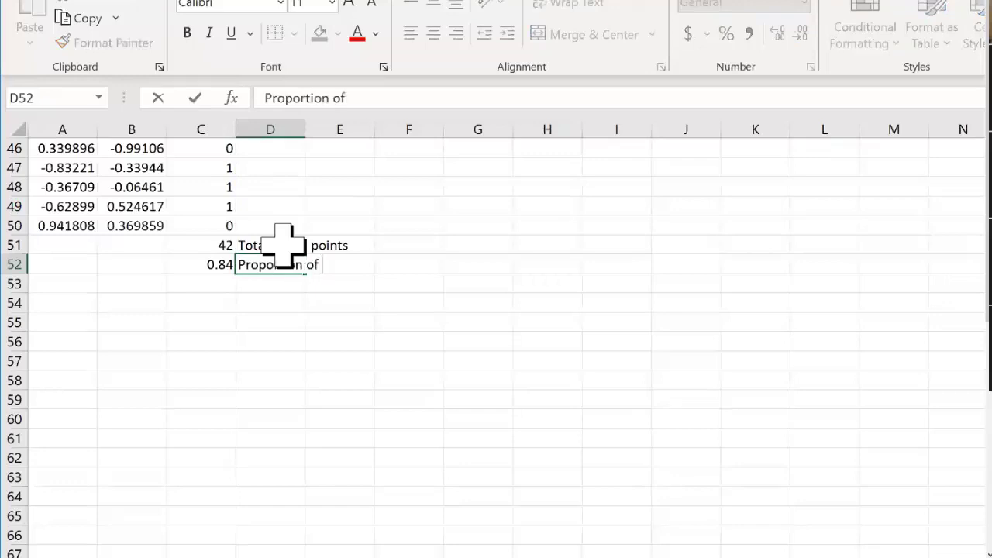
text(inside points)
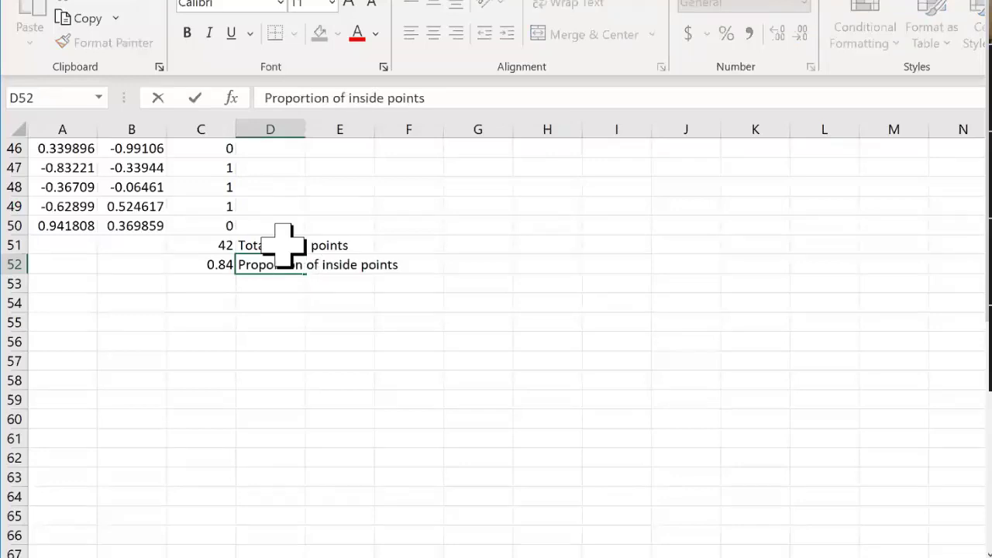
key(Return)
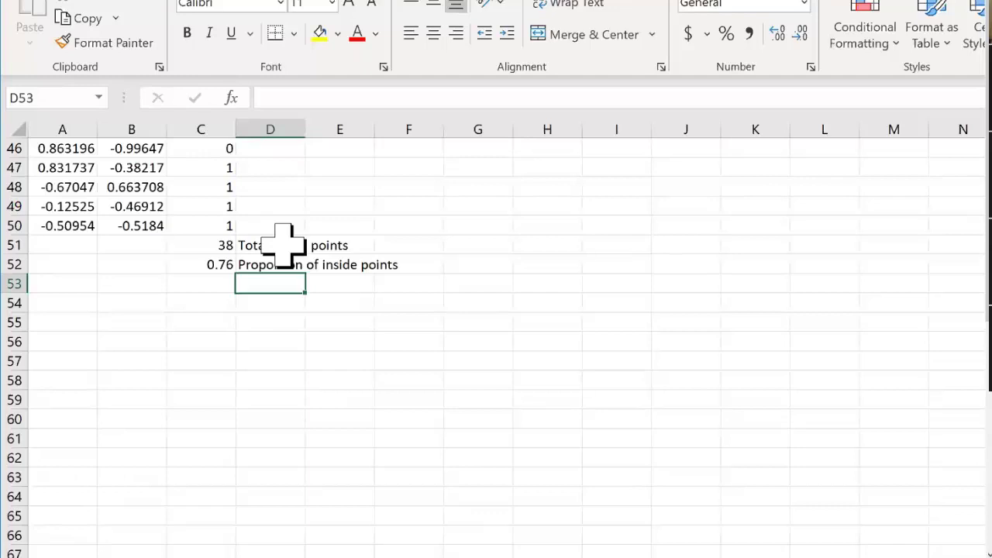
key(Left)
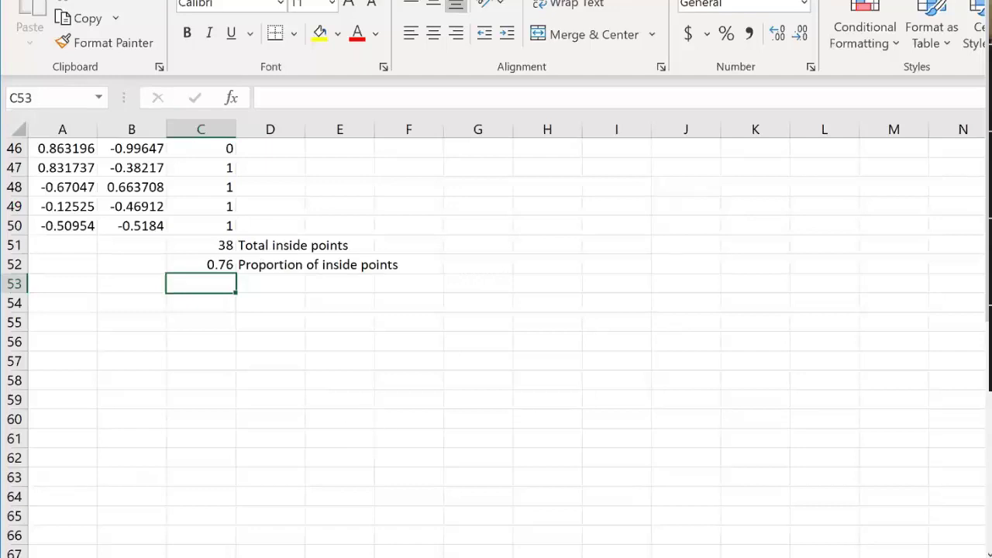
Switch to the OneNote worksheet and complete the handwritten standard error formula in item 4 as the square root of p(1-p)/n.
key(alt+Tab)
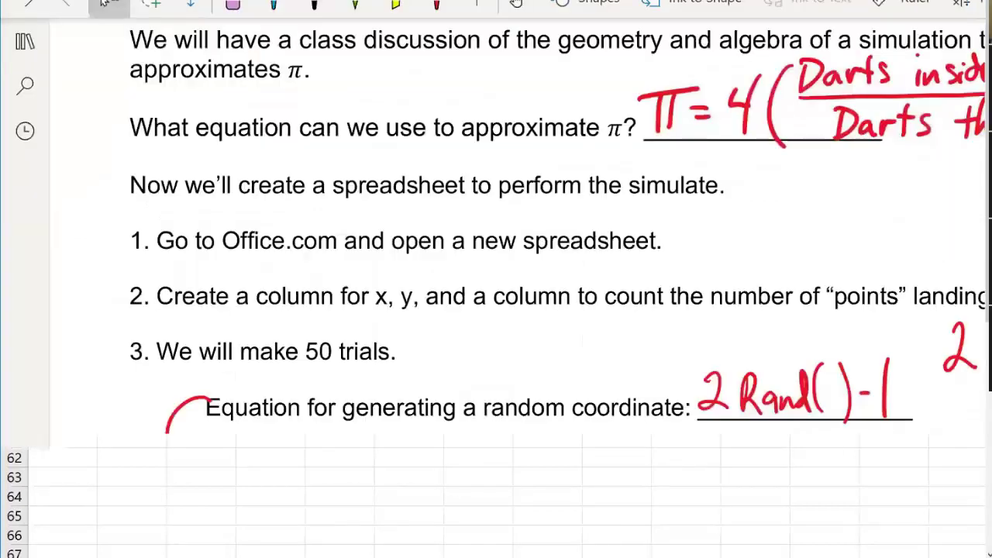
scroll(496, 310, down, 2)
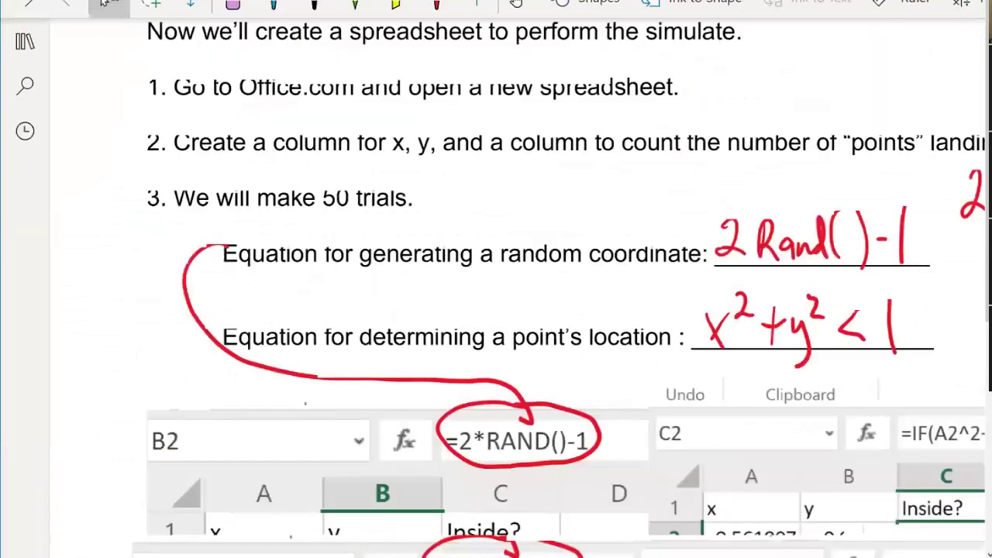
scroll(558, 310, down, 1)
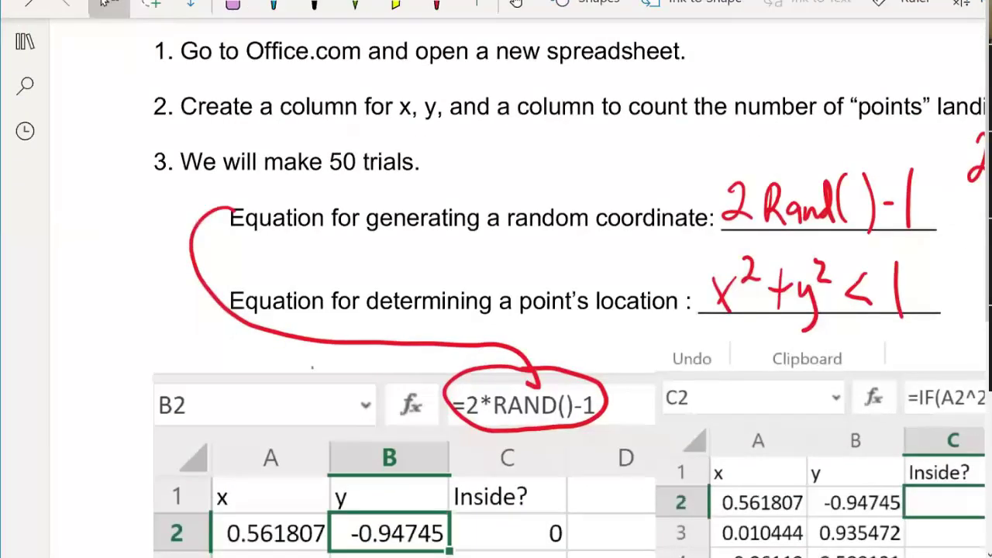
scroll(496, 310, down, 2)
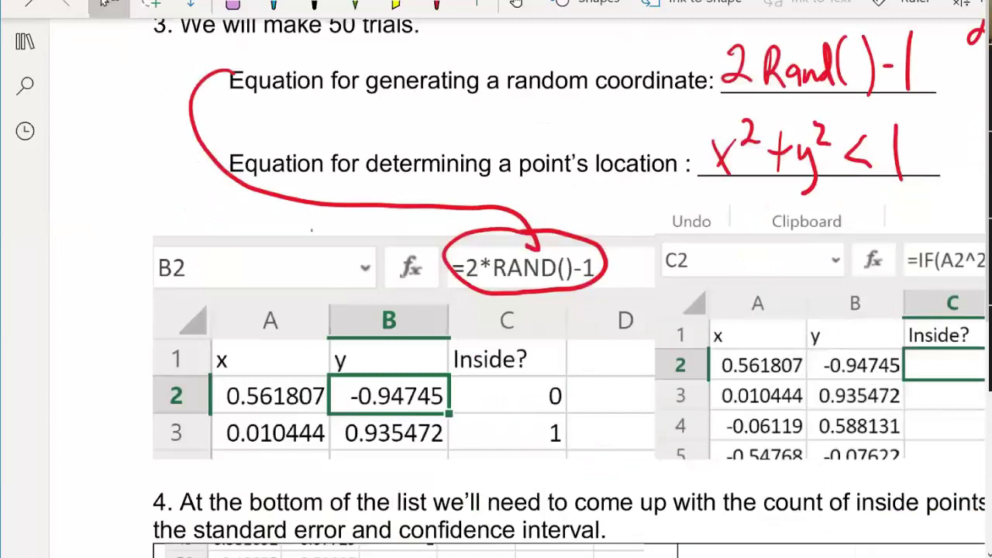
click(436, 6)
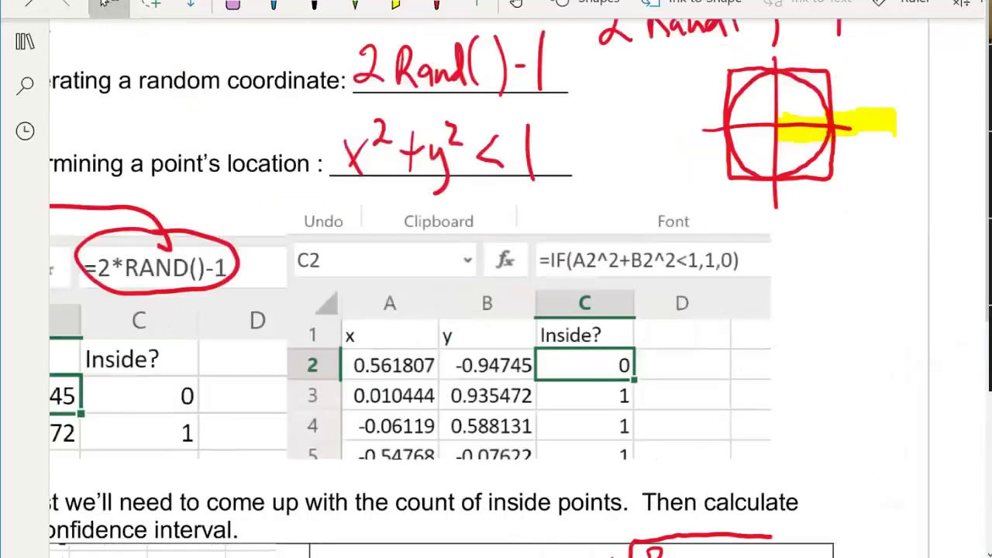
scroll(488, 287, right, 3)
scroll(424, 274, down, 2)
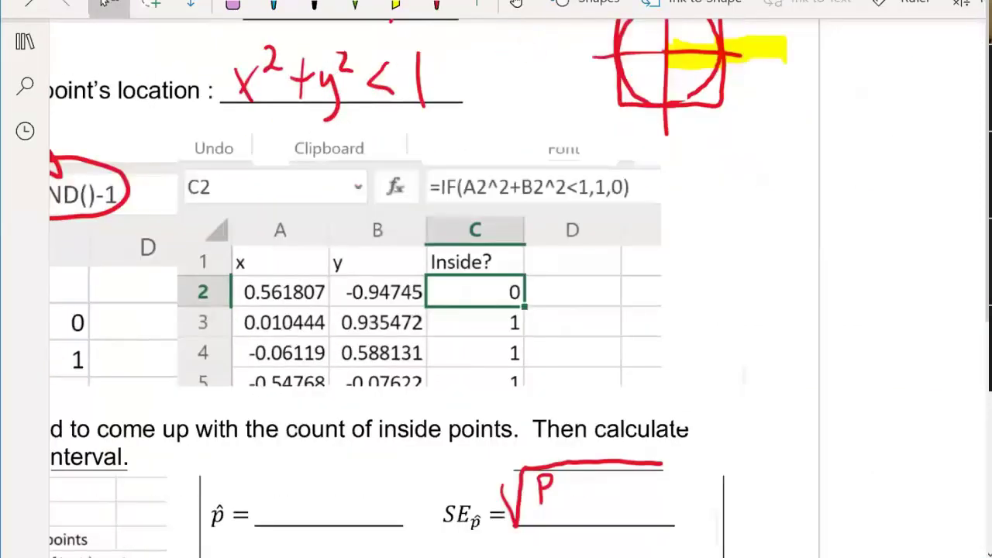
scroll(419, 287, down, 4)
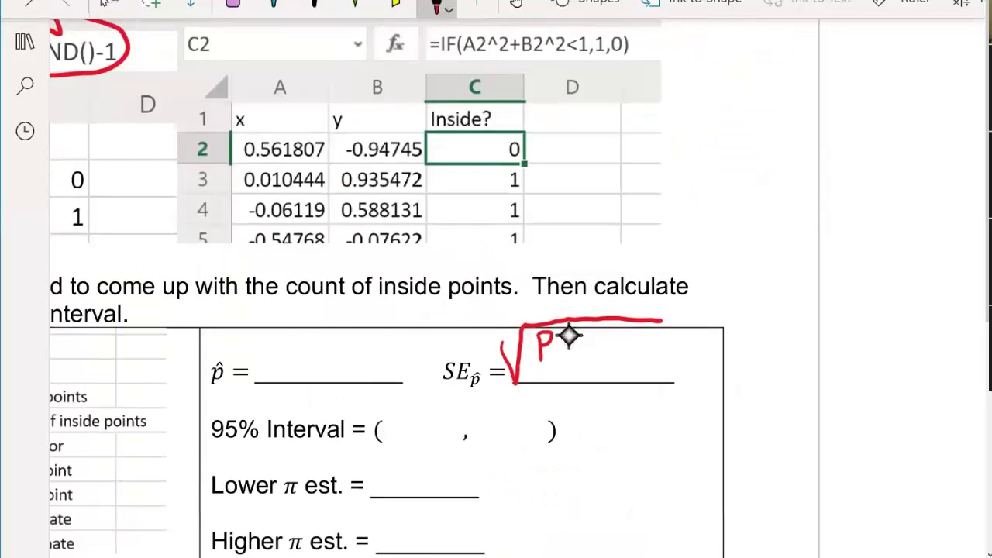
drag(574, 327, 572, 370)
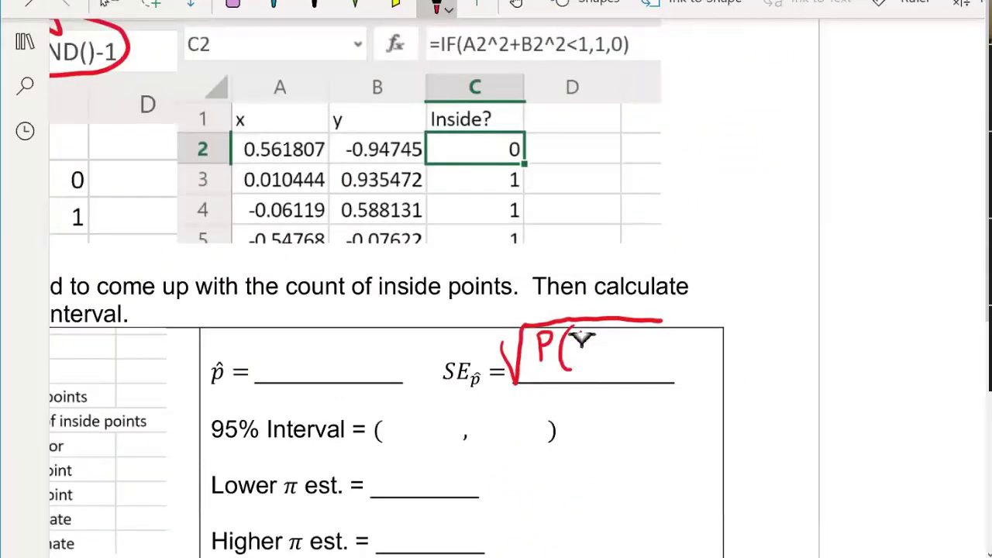
drag(582, 336, 583, 370)
drag(587, 351, 601, 351)
drag(610, 336, 613, 353)
drag(621, 325, 631, 357)
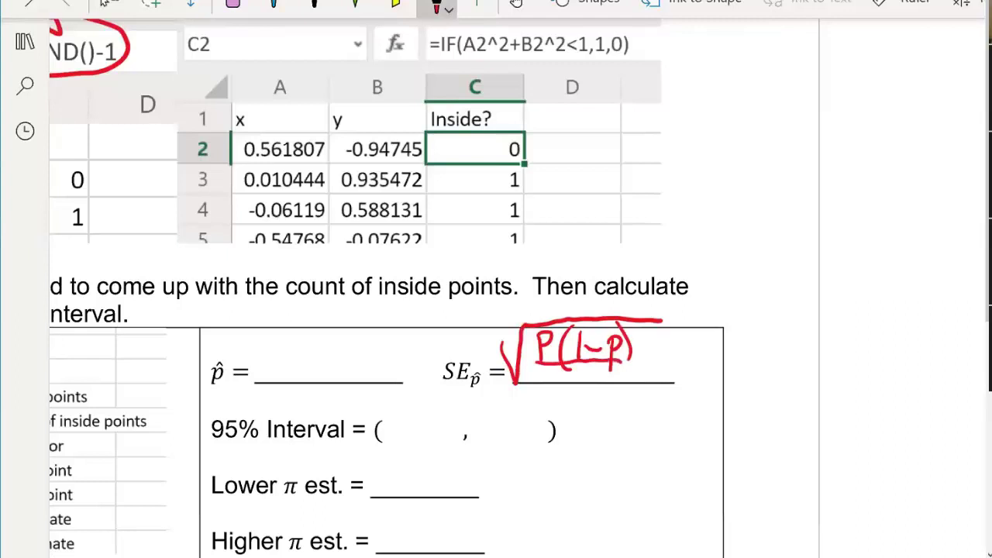
drag(620, 355, 636, 361)
key(Escape)
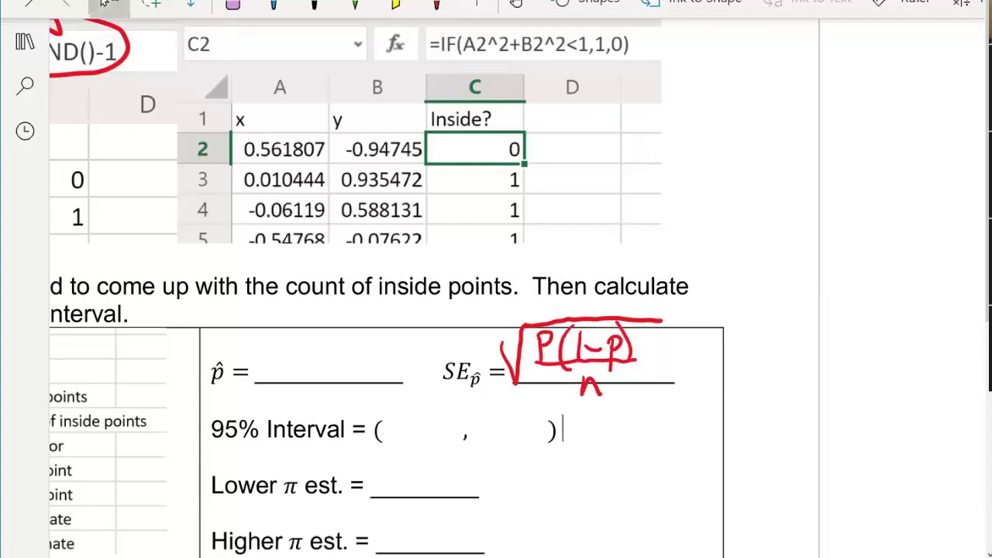
Switch to the Excel spreadsheet and compute the standard error in cell C53 with the formula =sqrt(c52*(1-c52)/50).
key(alt+Tab)
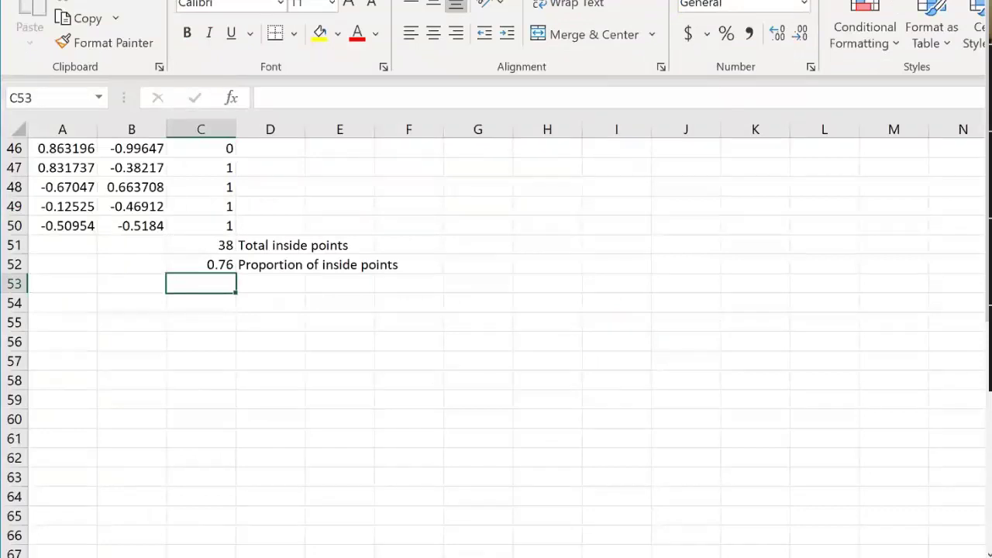
text(=s)
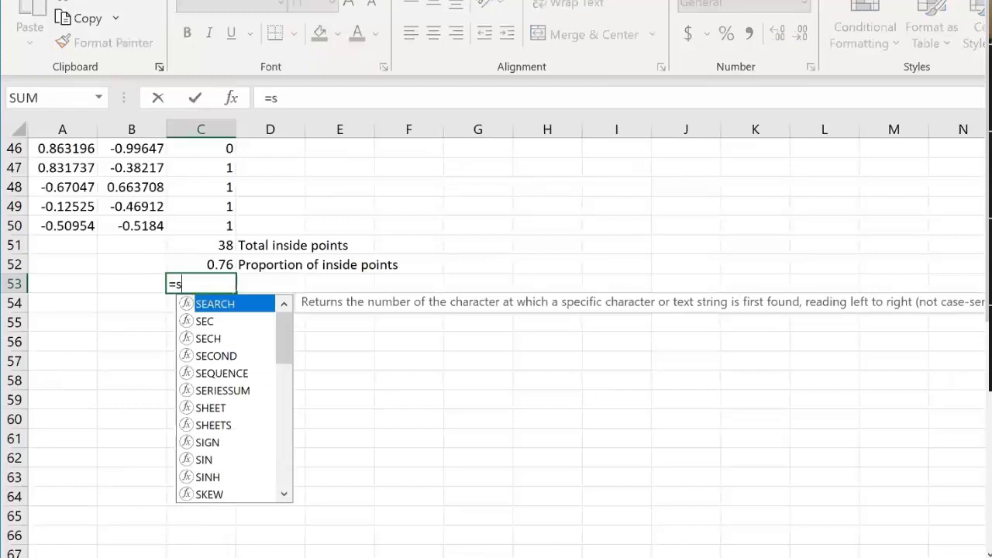
text(qrt()
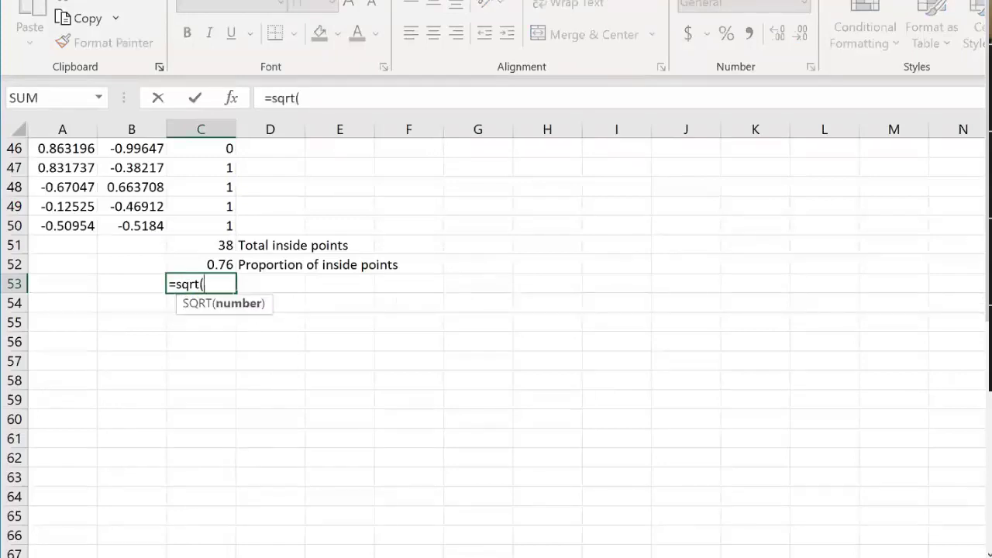
text(c52)
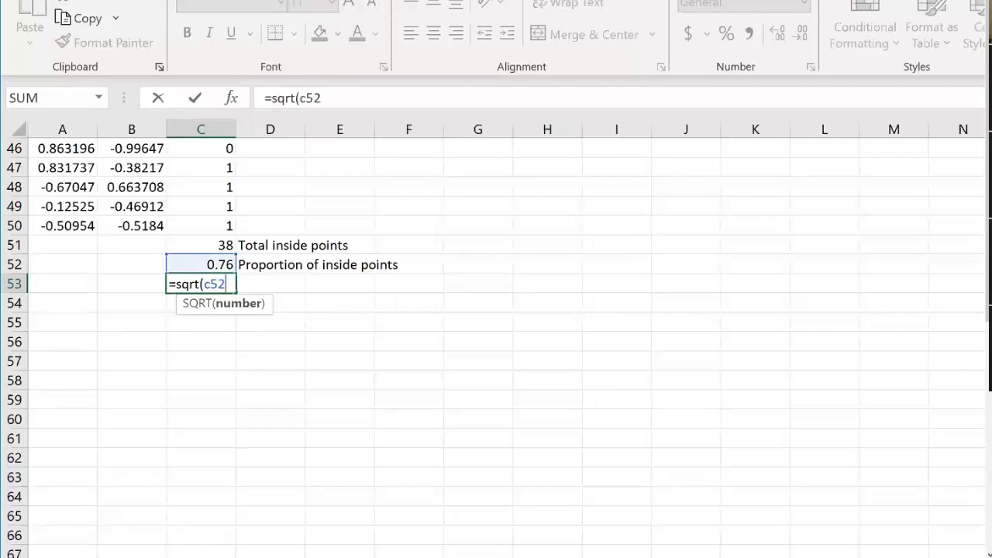
text(*(1-c52)/50)
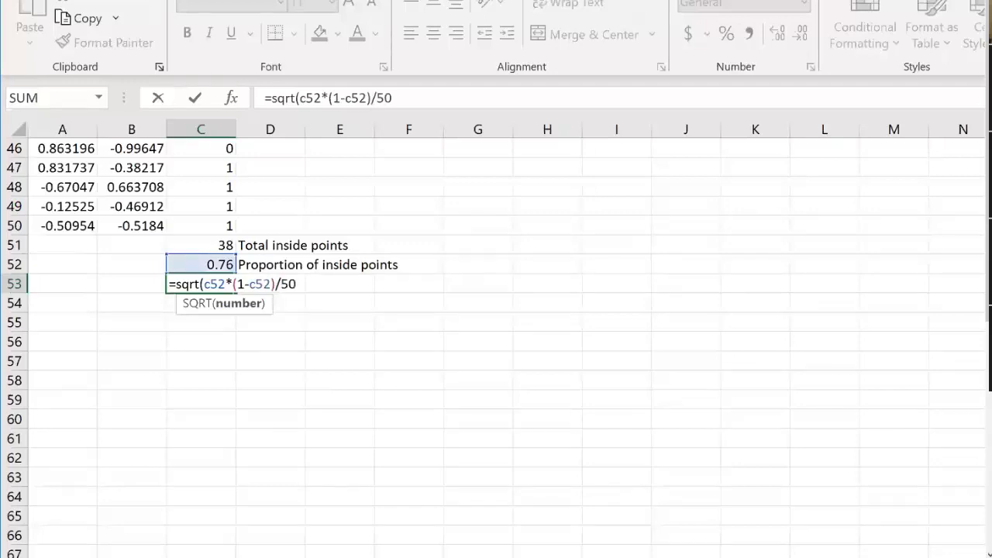
text())
key(Return)
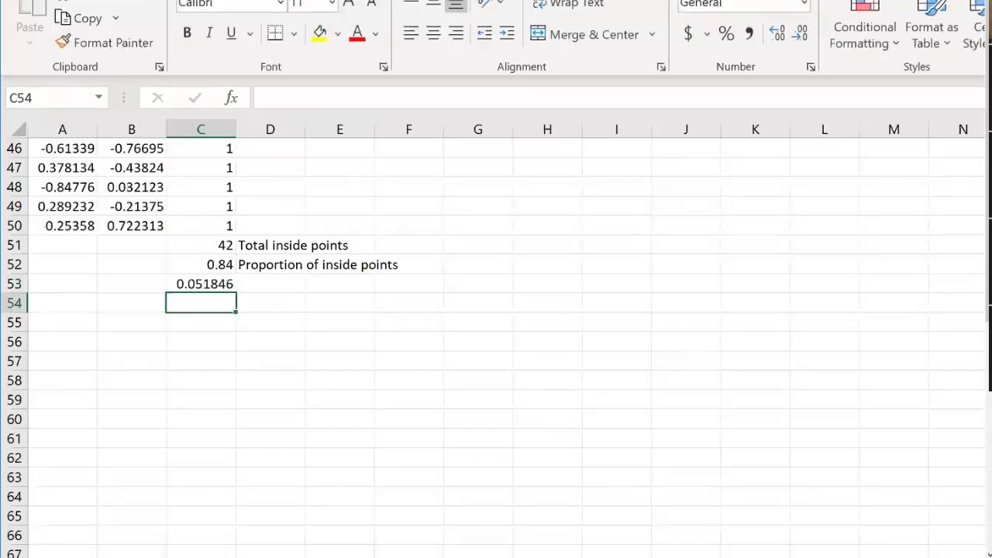
Label the value in cell C53 by entering "Standard error" in cell D53.
click(270, 284)
text(Stan)
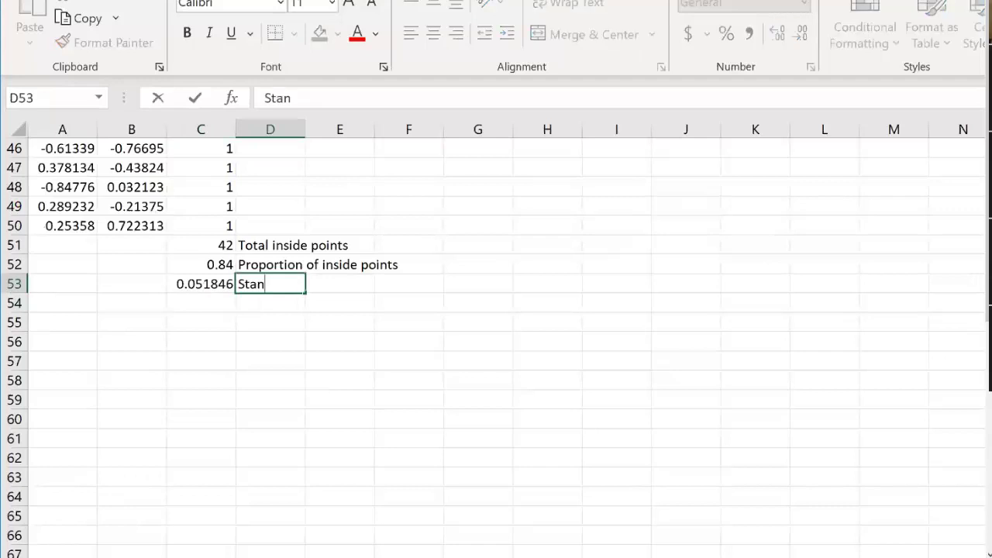
text(dard error)
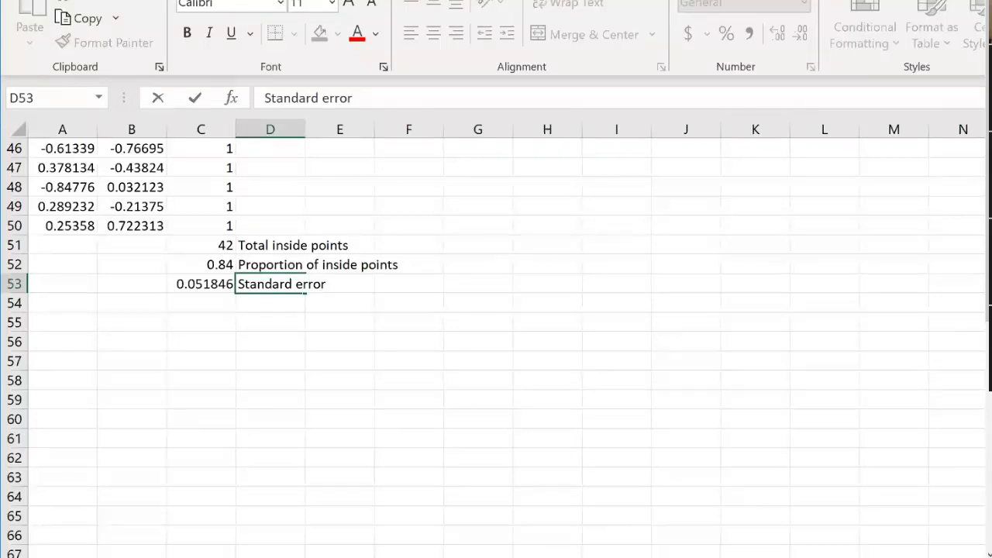
key(Return)
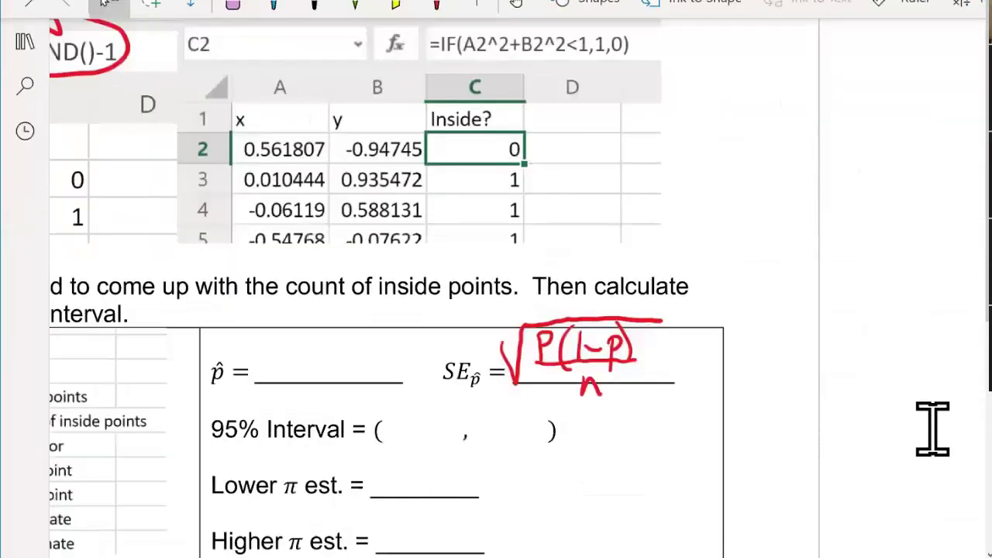
Switch to the OneNote worksheet and sketch a red bell curve above a horizontal baseline in the blank area beside the item 4 table.
scroll(932, 428, right, 2)
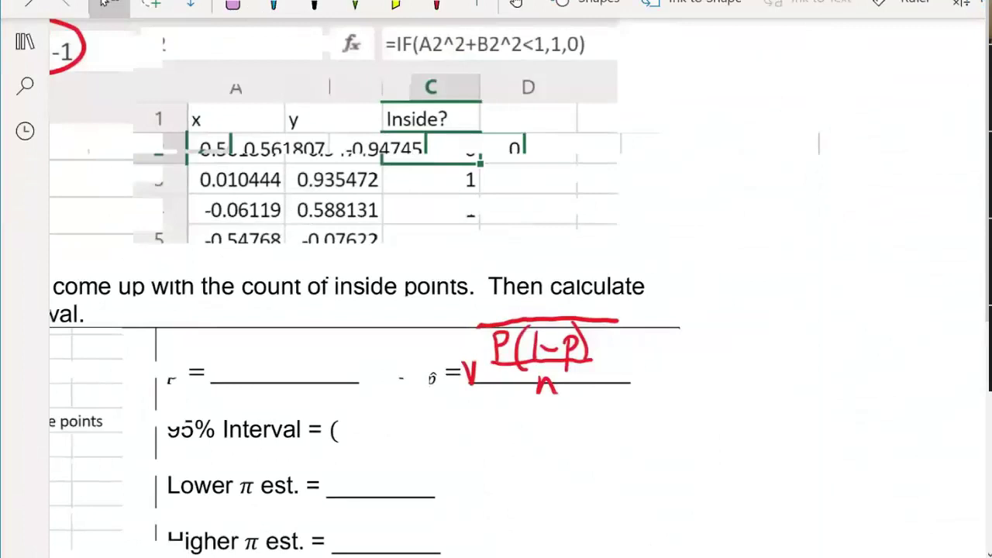
scroll(543, 310, right, 5)
scroll(519, 310, right, 2)
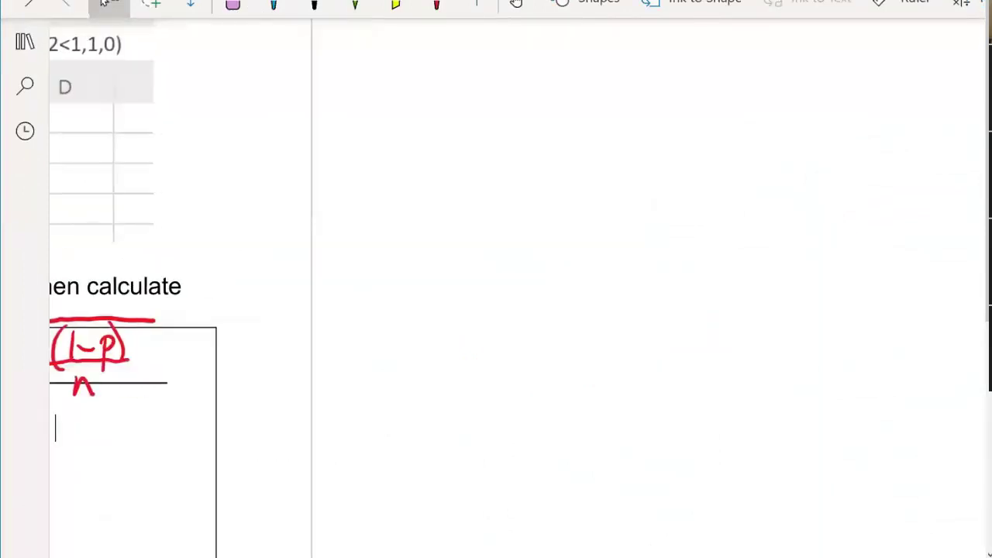
click(436, 5)
drag(445, 415, 984, 427)
drag(457, 397, 942, 370)
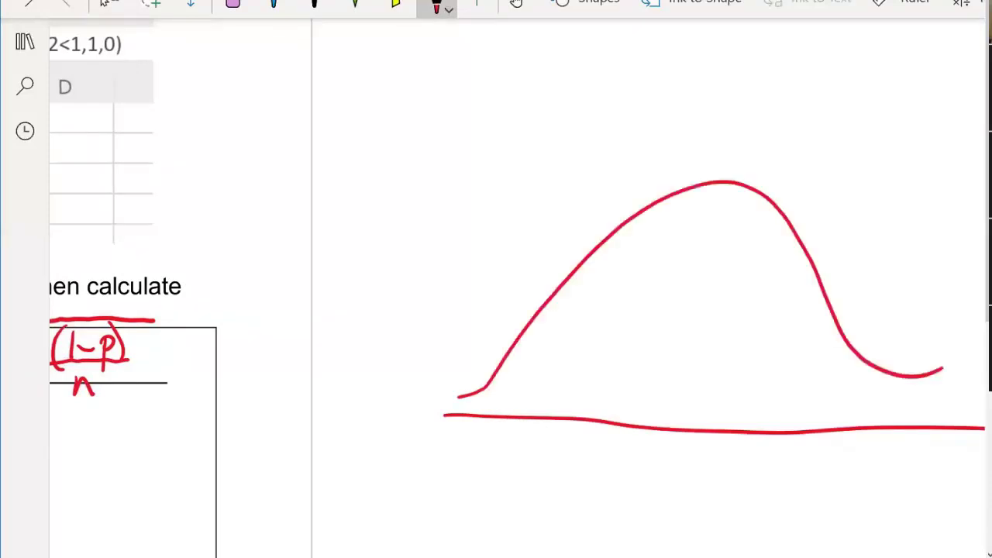
drag(604, 121, 595, 171)
drag(623, 115, 614, 160)
drag(620, 114, 651, 109)
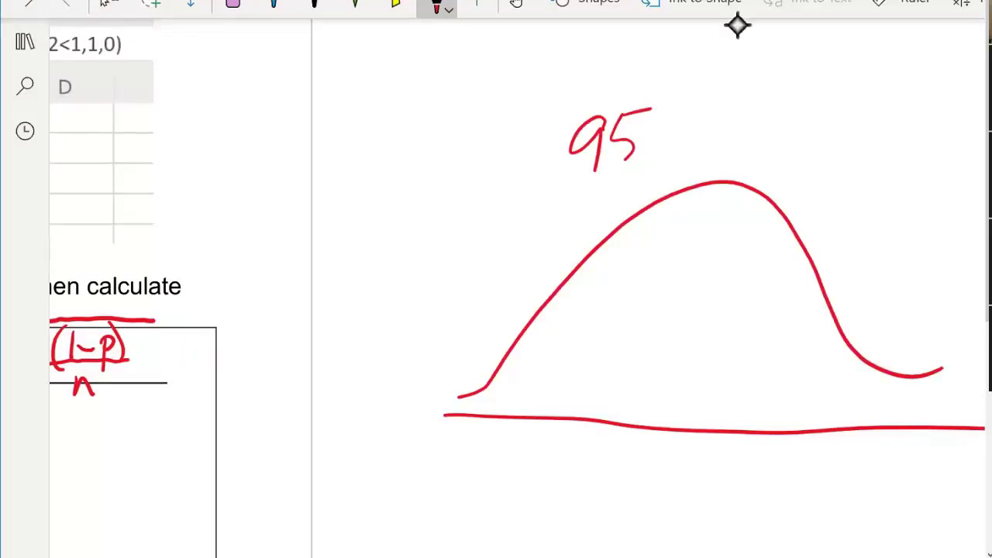
mouse_move(636, 139)
mouse_down()
mouse_move(583, 155)
mouse_move(572, 147)
mouse_up()
Handwrite the heading "68-95-99.7 Rule" above the bell curve and circle the 95.
drag(626, 126, 624, 127)
drag(632, 137, 676, 156)
drag(701, 110, 694, 151)
drag(703, 110, 727, 108)
drag(738, 130, 777, 153)
drag(811, 113, 803, 153)
click(820, 146)
drag(831, 110, 851, 153)
drag(921, 108, 901, 161)
drag(918, 109, 936, 158)
drag(952, 140, 984, 145)
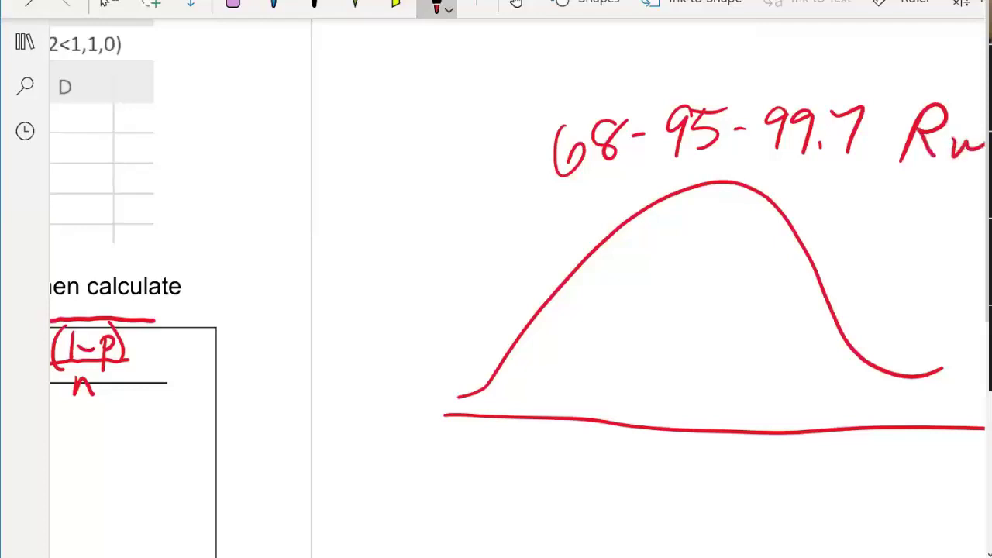
drag(702, 72, 729, 141)
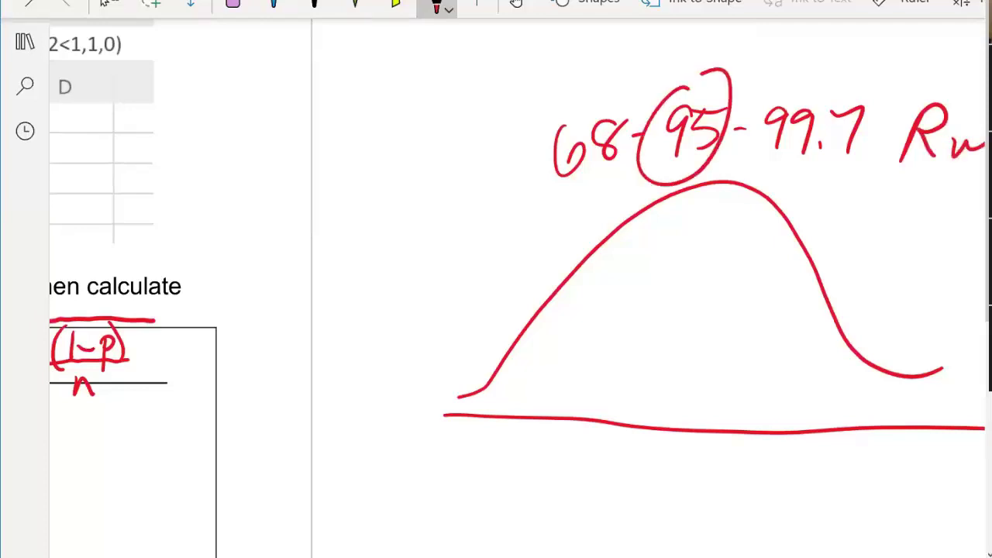
Mark the centre of the curve's baseline and draw a brace on each side of it, each labelled "2 SD".
mouse_move(689, 406)
mouse_down()
mouse_move(688, 458)
mouse_move(844, 455)
mouse_up()
mouse_move(762, 491)
mouse_down()
mouse_move(784, 518)
mouse_move(827, 490)
mouse_move(806, 521)
mouse_up()
drag(837, 496, 836, 528)
drag(688, 458, 513, 437)
mouse_move(549, 488)
mouse_down()
mouse_move(547, 512)
mouse_move(578, 510)
mouse_up()
drag(603, 491, 586, 519)
drag(616, 491, 618, 524)
drag(613, 496, 612, 530)
Draw vertical boundary lines at the outer ends of both 2 SD braces and write "95%" between them under the curve.
drag(518, 321, 516, 423)
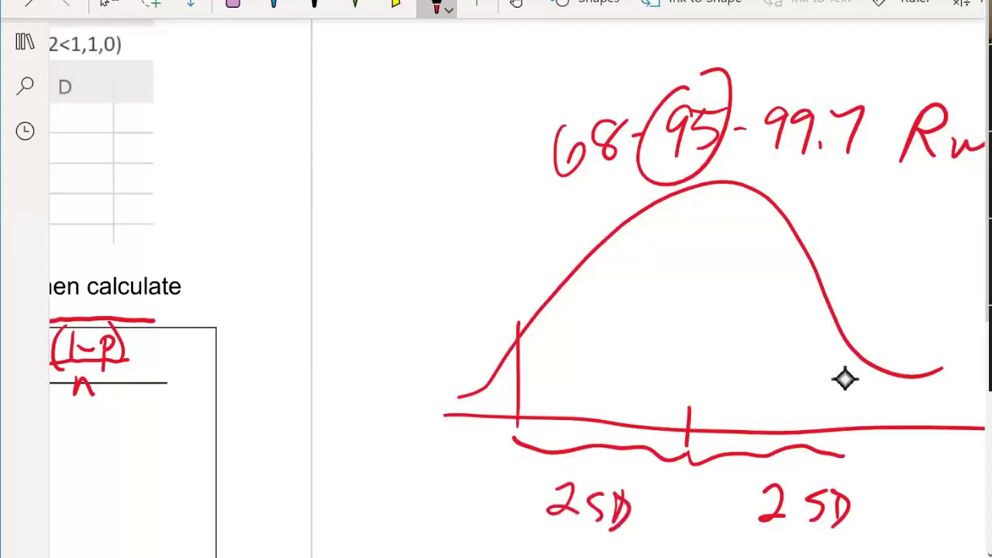
drag(842, 348, 843, 428)
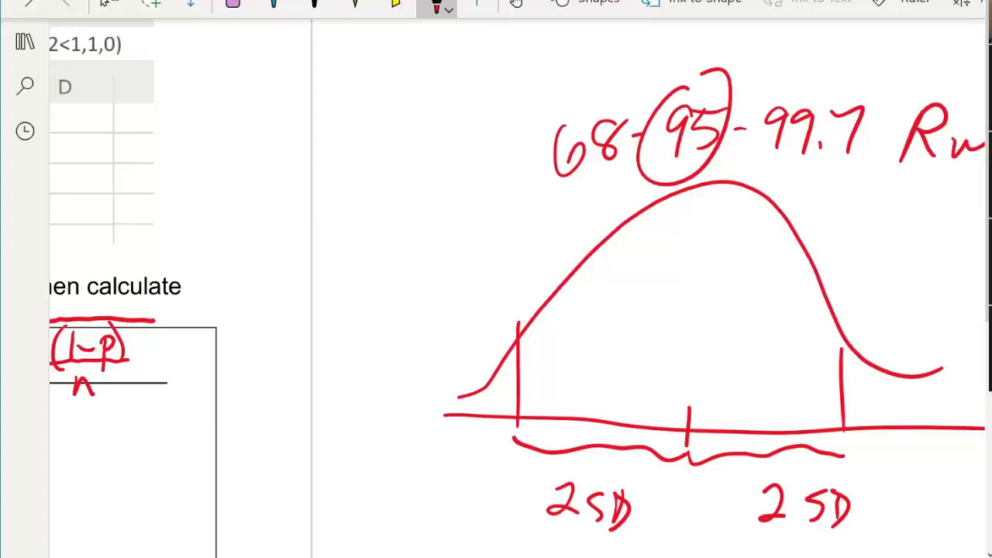
drag(657, 299, 664, 358)
drag(687, 294, 705, 335)
scroll(697, 310, left, 1)
drag(735, 280, 731, 282)
drag(762, 272, 725, 364)
drag(763, 333, 762, 336)
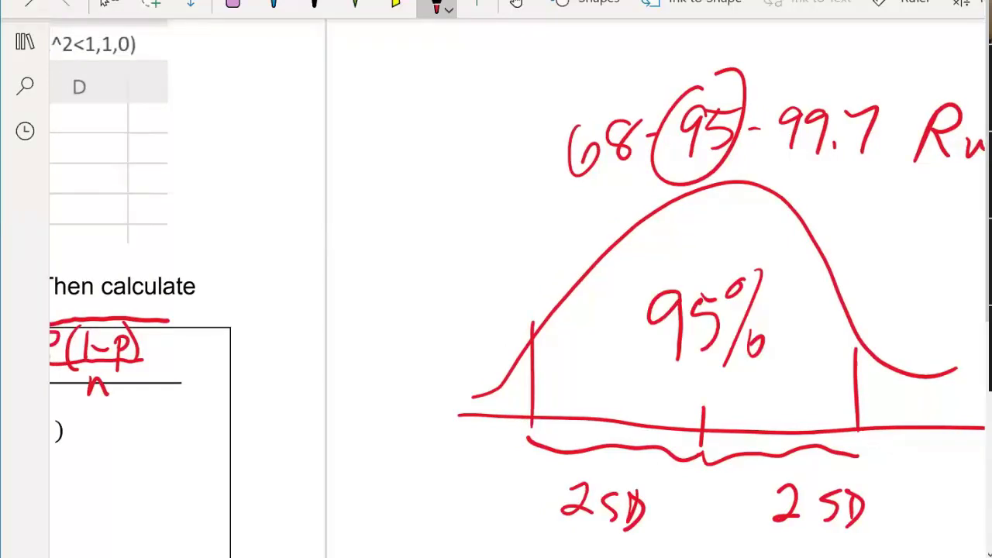
scroll(517, 288, right, 2)
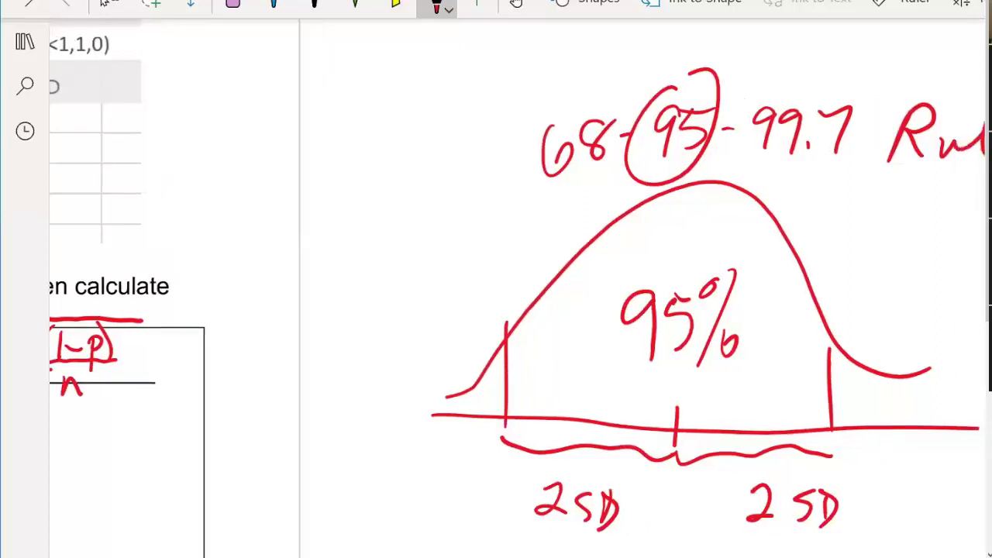
scroll(516, 288, left, 2)
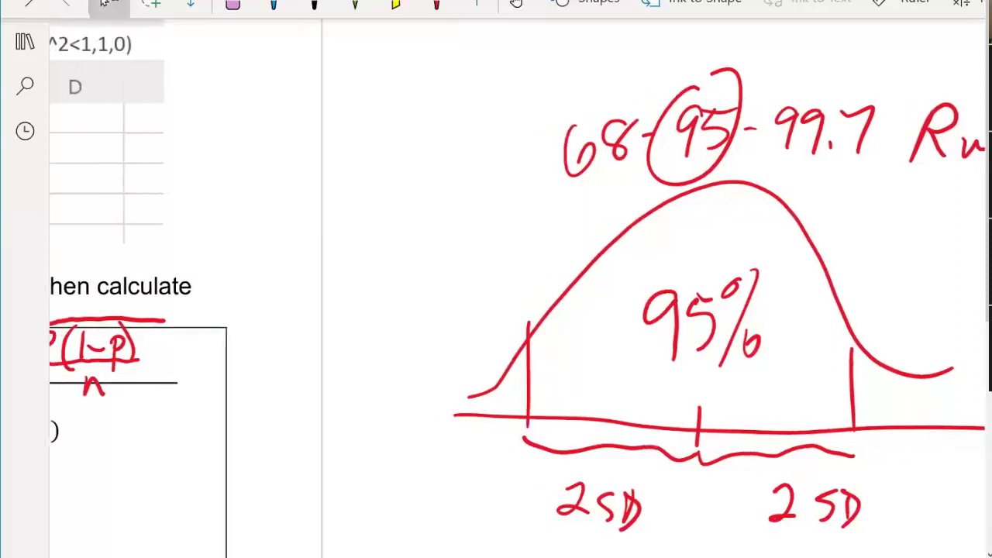
Circle the "SD" in both 2 SD labels under the bell curve in blue ink.
click(437, 5)
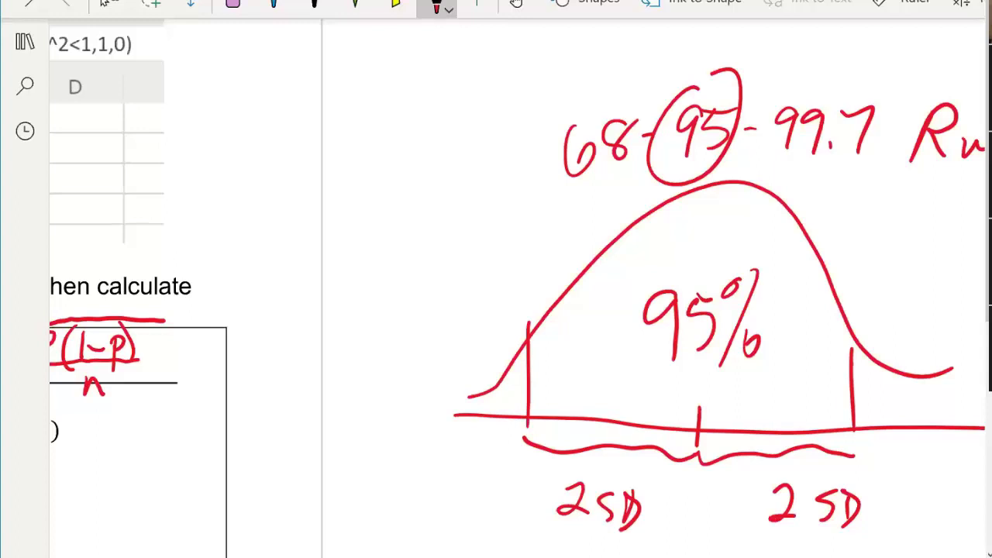
click(273, 4)
mouse_move(624, 478)
mouse_down()
mouse_move(597, 521)
mouse_move(629, 481)
mouse_up()
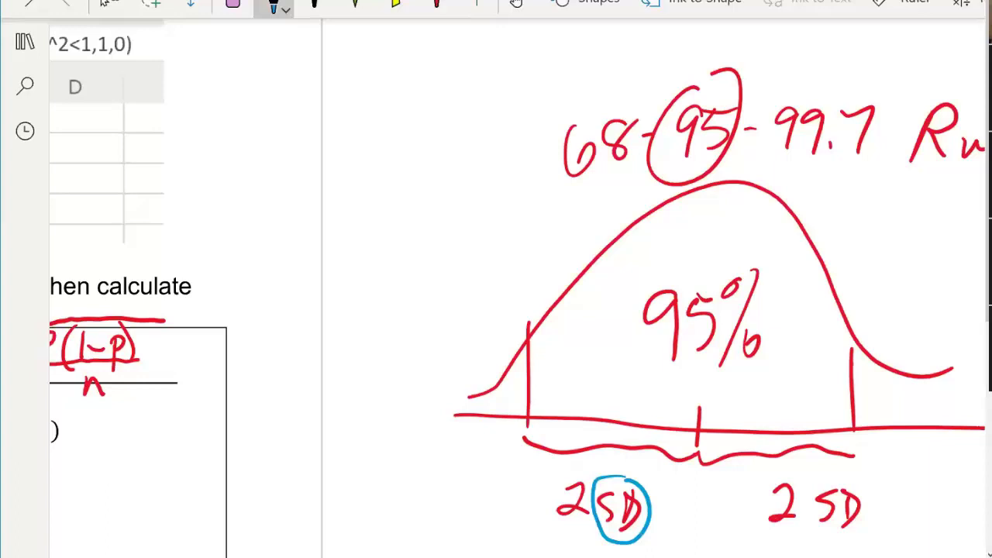
drag(845, 470, 827, 471)
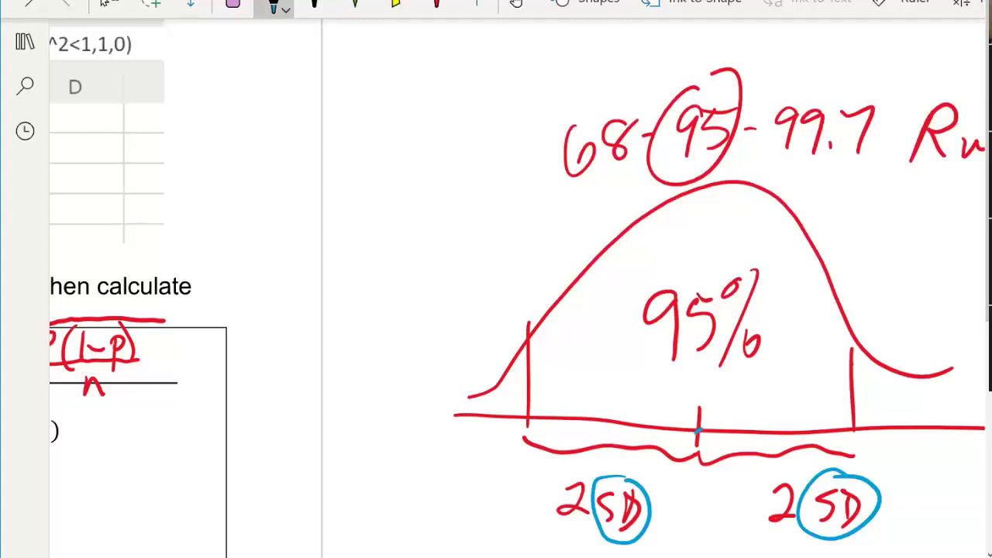
Draw a blue arrow pointing to the centre mark of the curve's baseline and write "p̂" at the arrow's tail.
drag(699, 430, 985, 326)
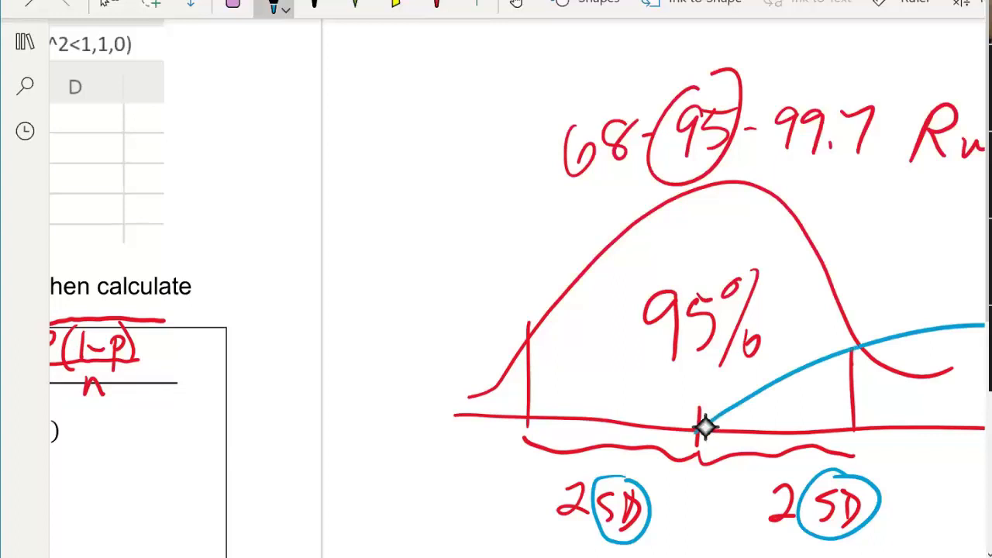
drag(706, 407, 729, 431)
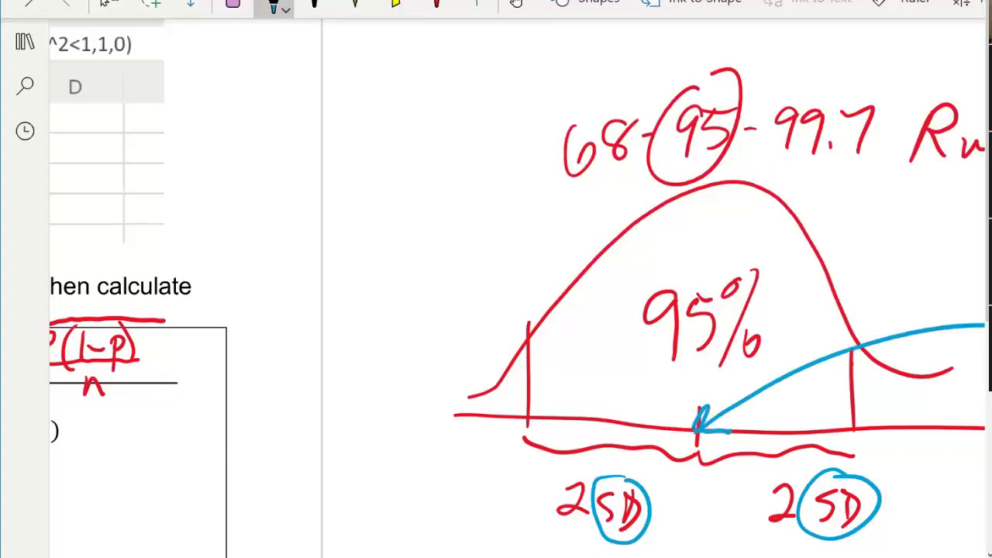
scroll(595, 288, right, 3)
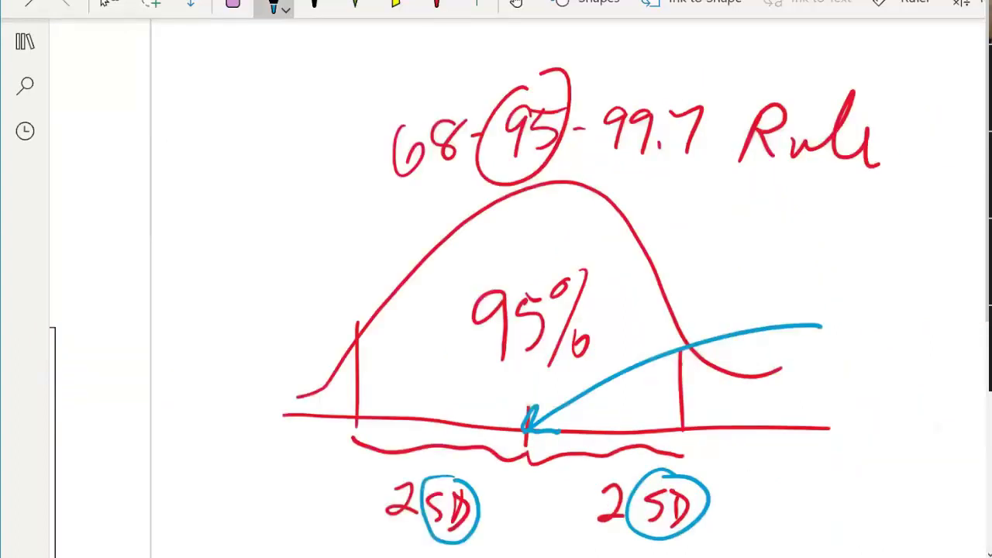
click(107, 3)
click(272, 5)
drag(837, 317, 833, 364)
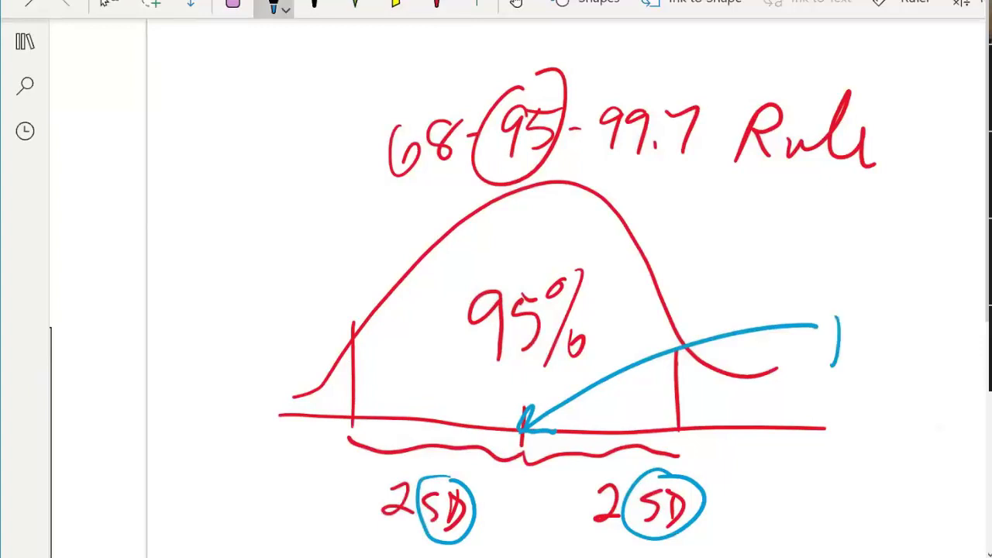
drag(835, 316, 834, 332)
drag(824, 297, 861, 294)
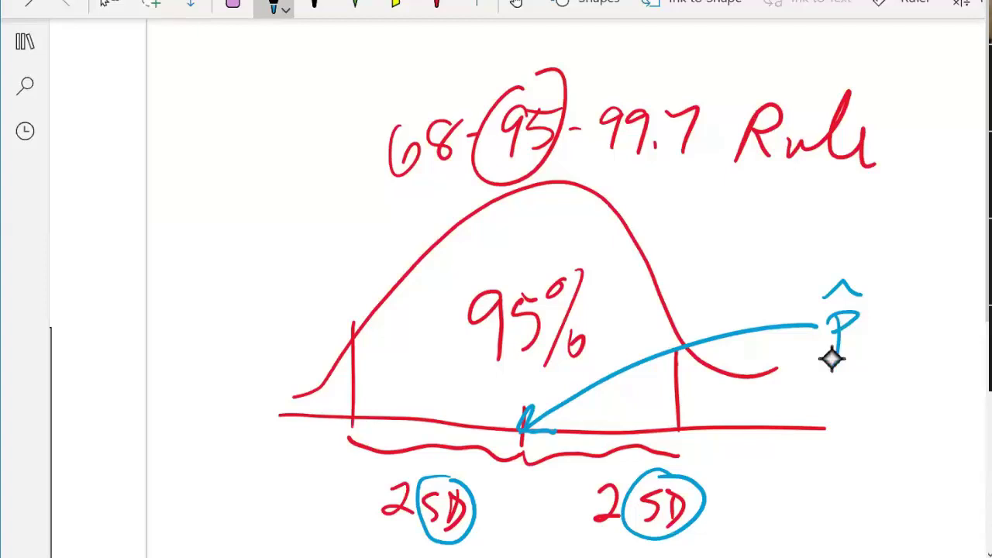
drag(832, 361, 831, 333)
Highlight the baseline in yellow across both 2 SD spans, between the two vertical boundary lines.
click(395, 5)
drag(345, 410, 521, 409)
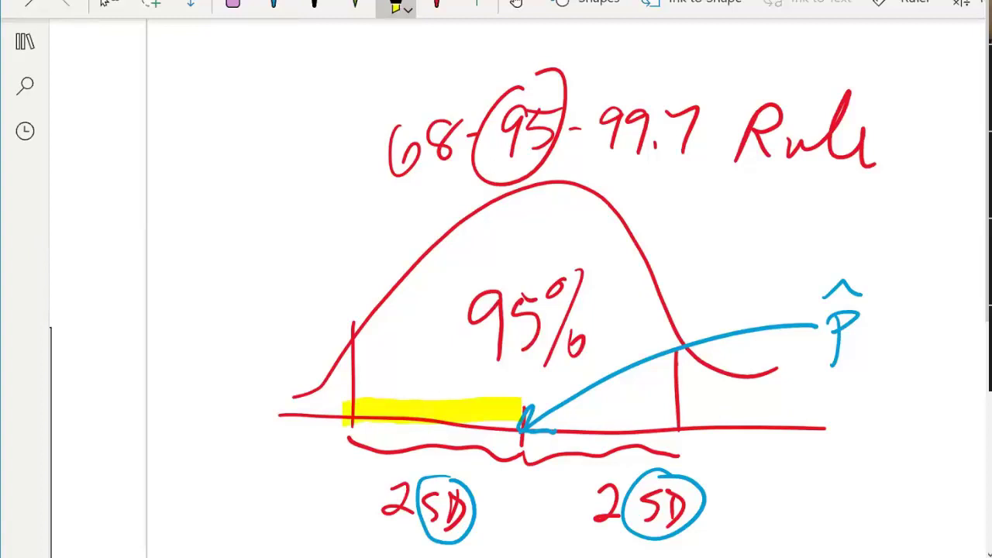
drag(418, 430, 688, 417)
drag(348, 427, 415, 428)
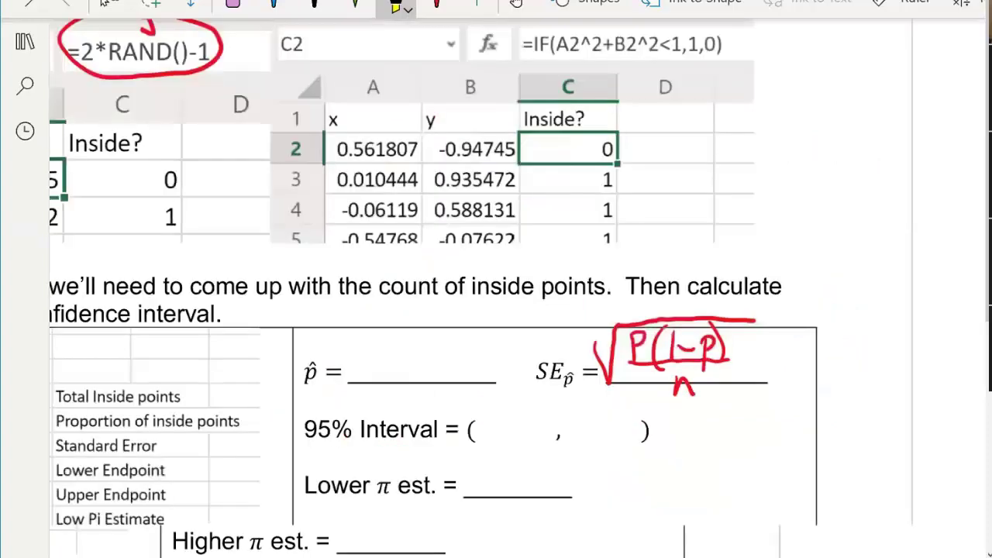
Mark the Lower Endpoint and Upper Endpoint rows of the item 4 table with the yellow highlighter.
scroll(496, 310, left, 5)
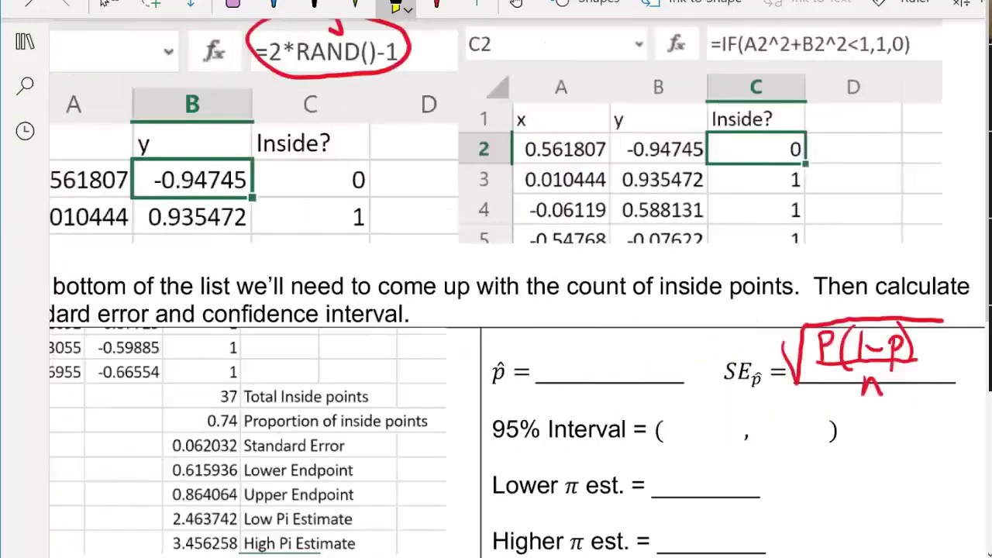
scroll(517, 288, down, 1)
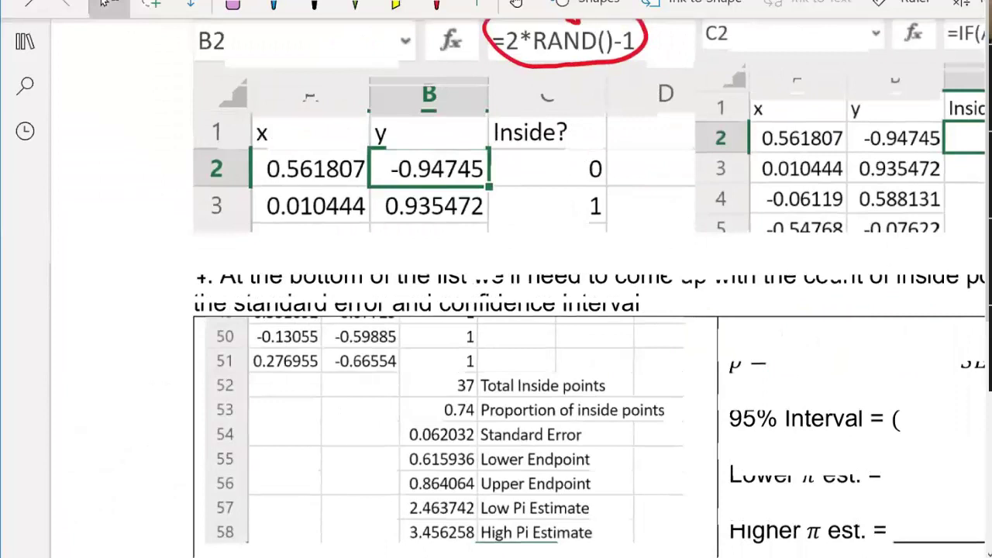
scroll(517, 288, down, 2)
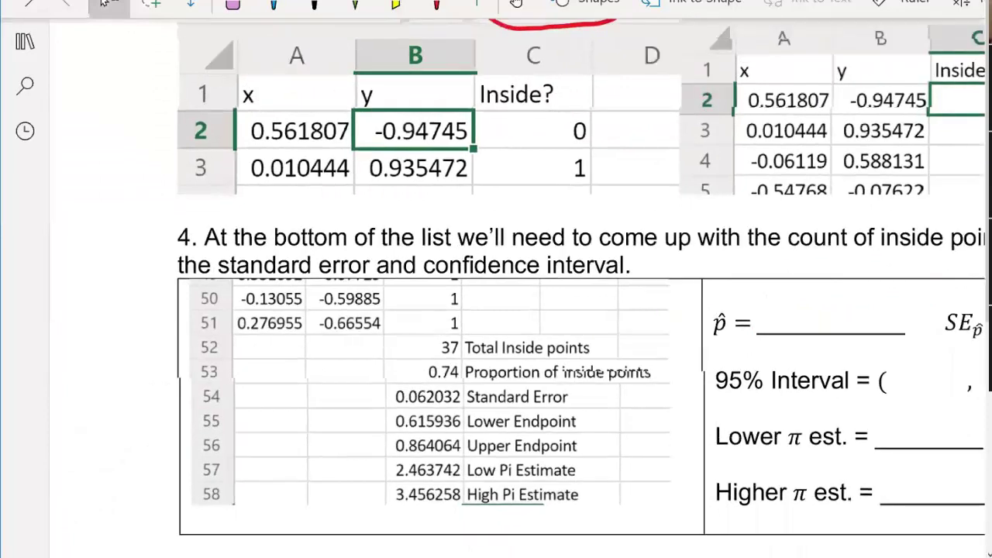
click(395, 6)
drag(596, 421, 625, 389)
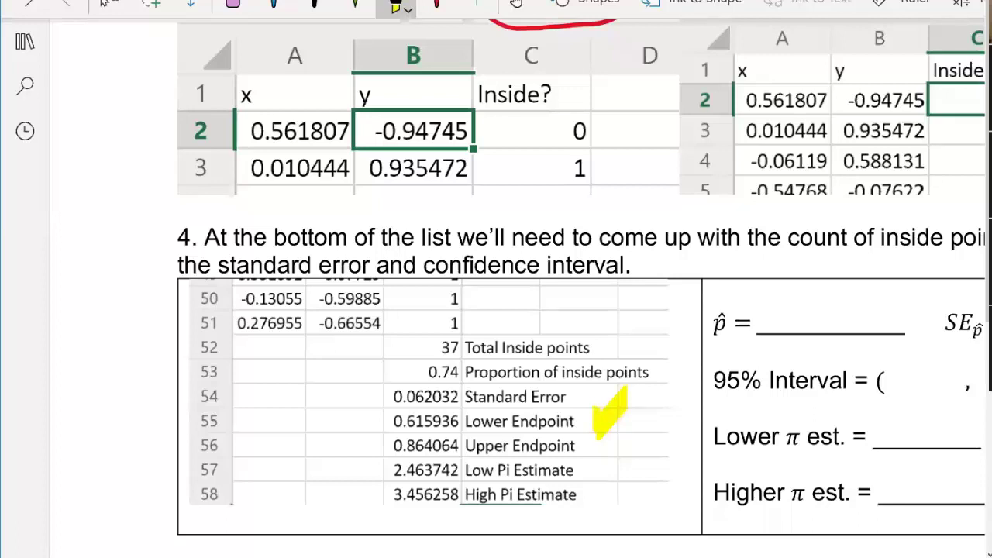
drag(593, 445, 598, 456)
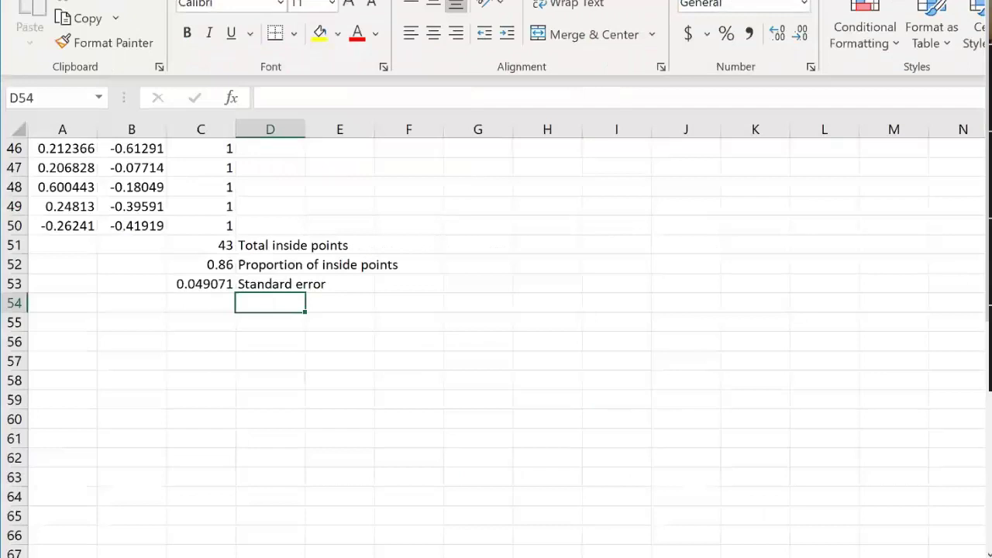
In the Excel spreadsheet, calculate the interval's lower endpoint in C54 with the formula =C52-2*C53.
key(Left)
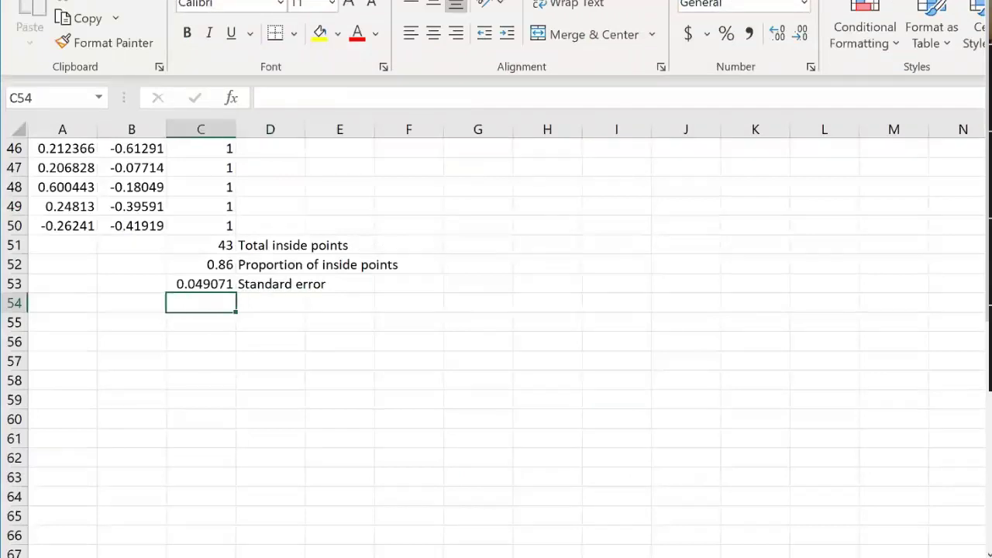
text(=)
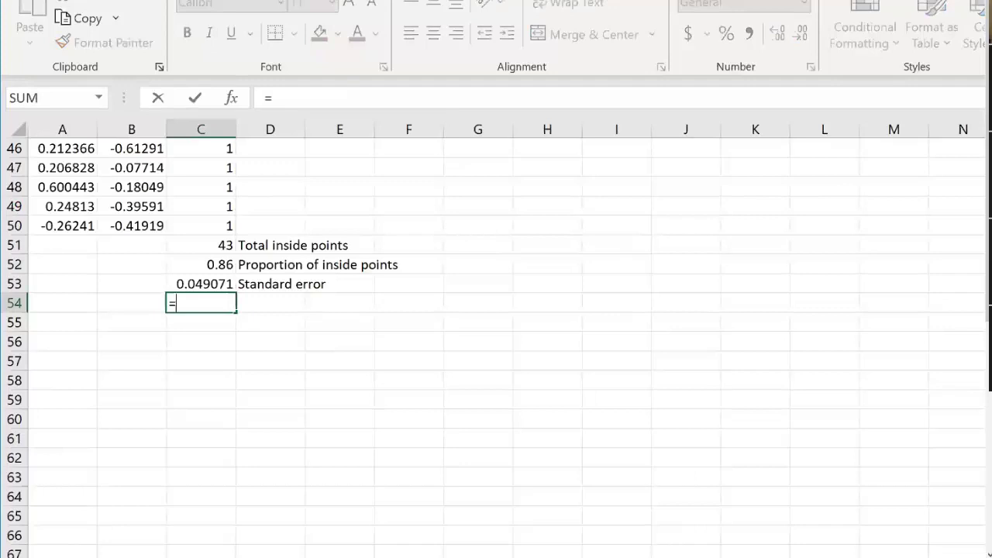
text(c)
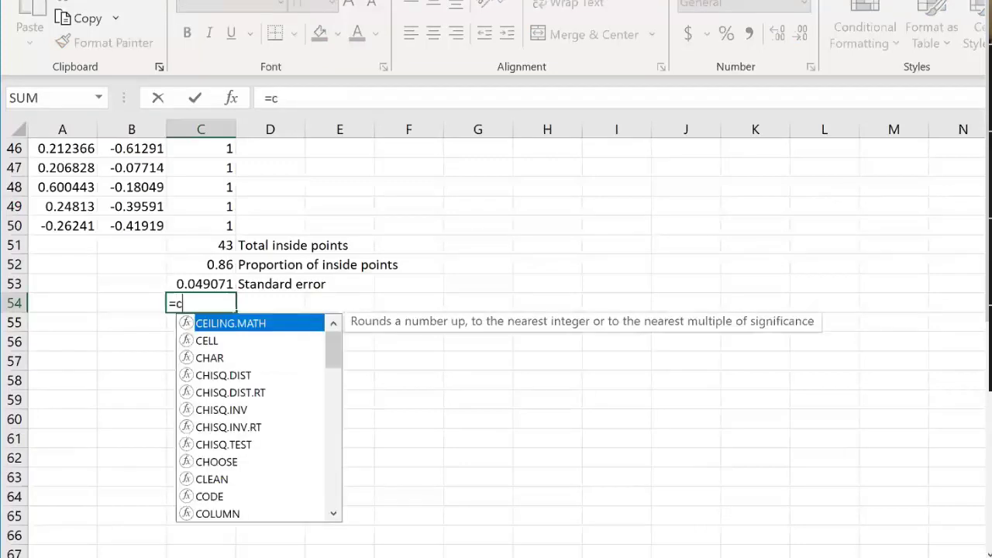
text(52+2*)
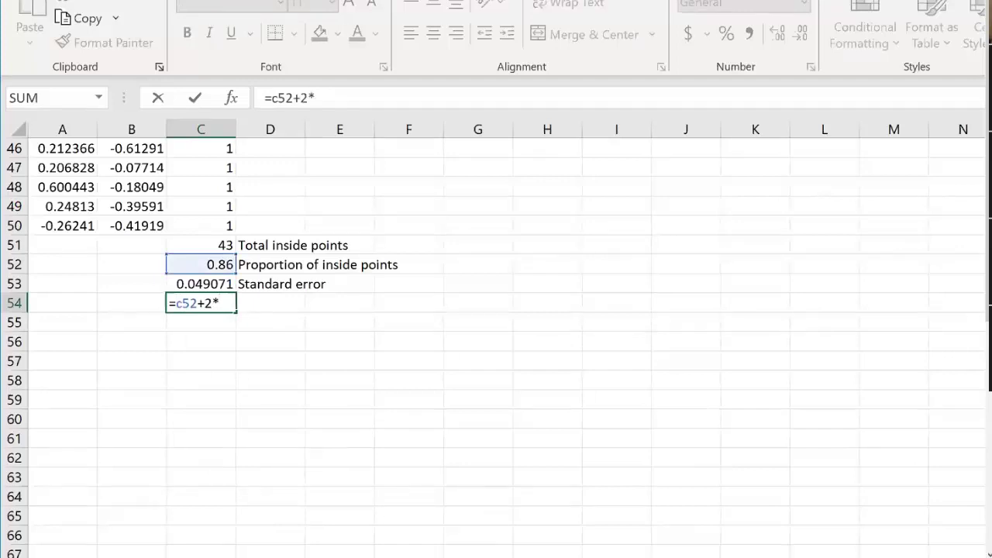
key(BackSpace)
key(BackSpace)
key(BackSpace)
text(-2*c53)
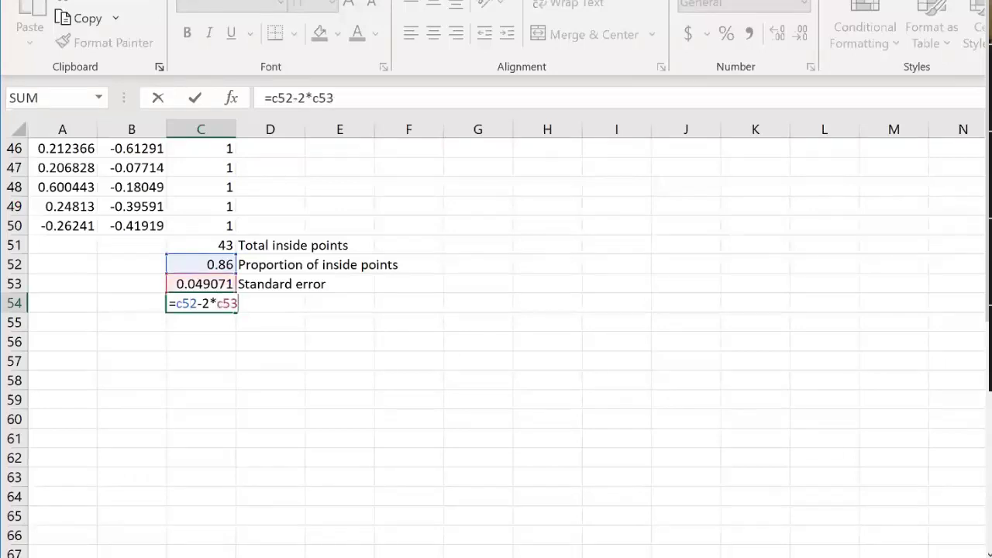
key(Return)
click(200, 303)
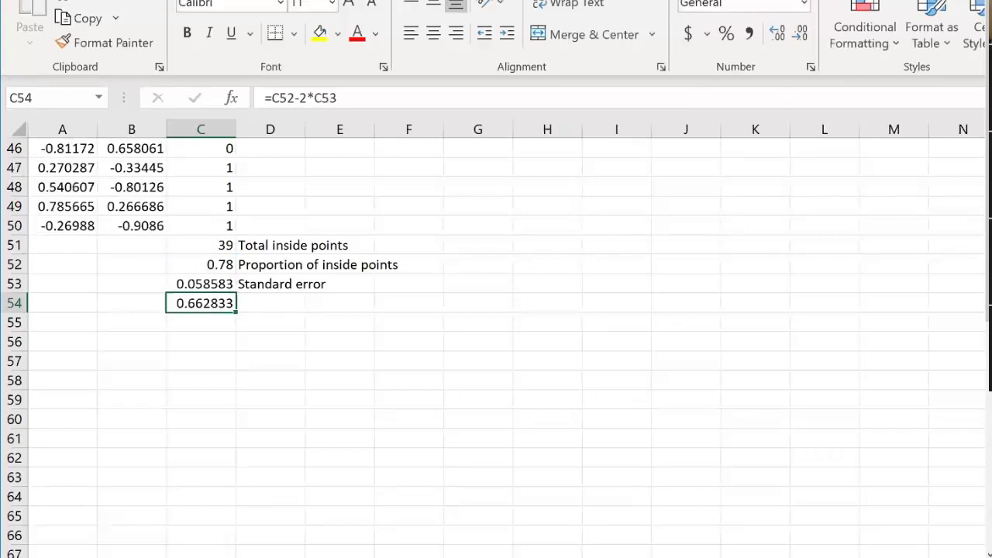
Label the lower limit by entering "Lower endpoint" in D54.
click(269, 303)
text(Lower end)
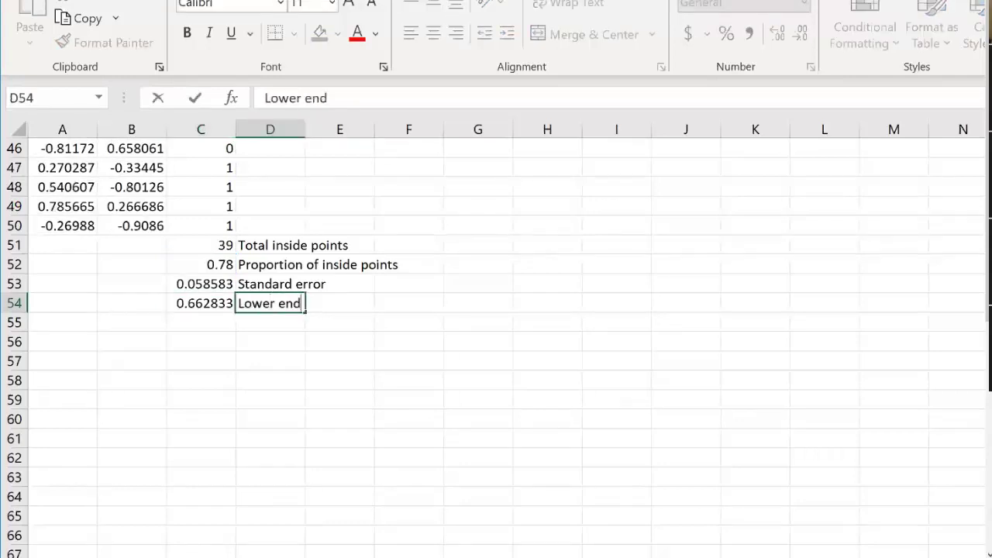
text(point)
key(Return)
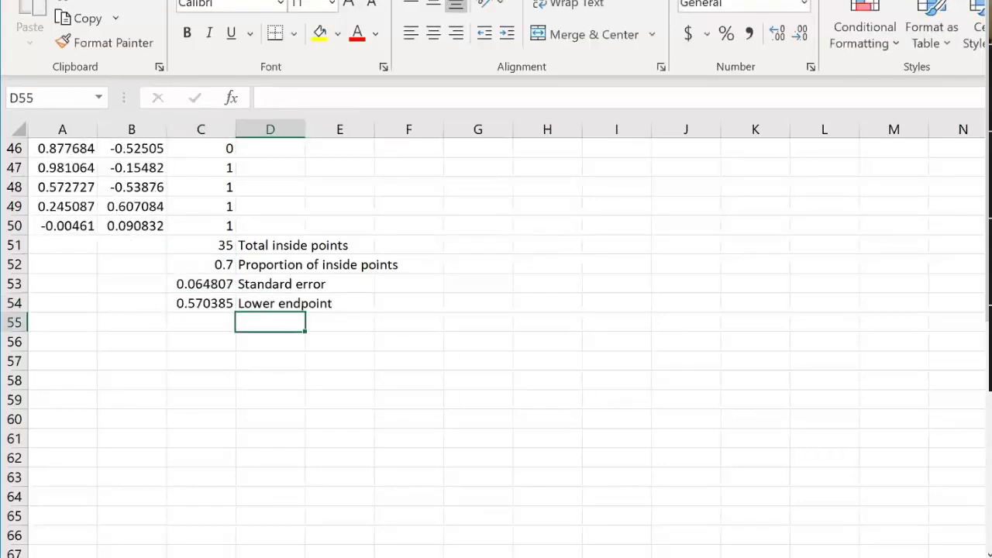
Calculate the interval's upper endpoint in C55 with the formula =C52+2*C53.
key(Left)
text(=)
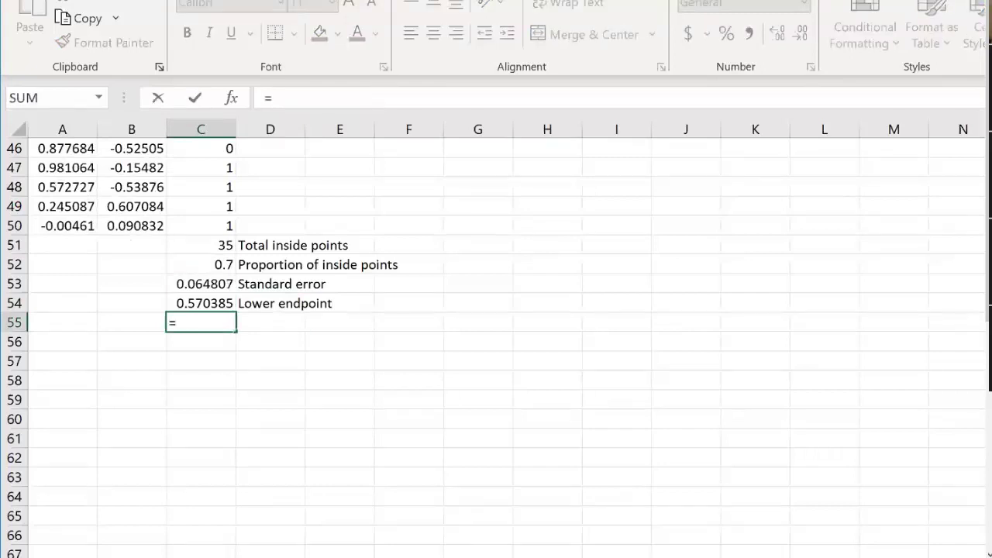
text(c52+2*)
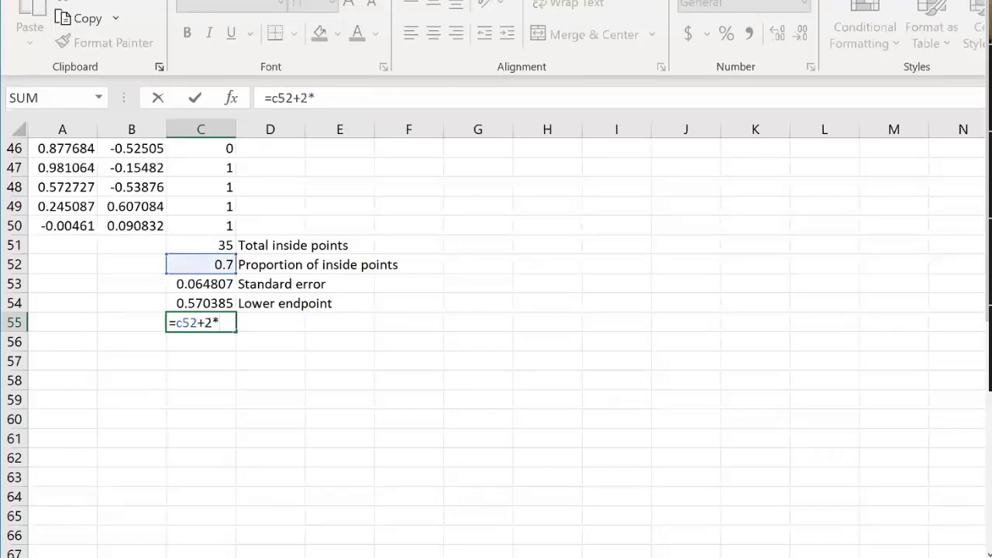
text(c53)
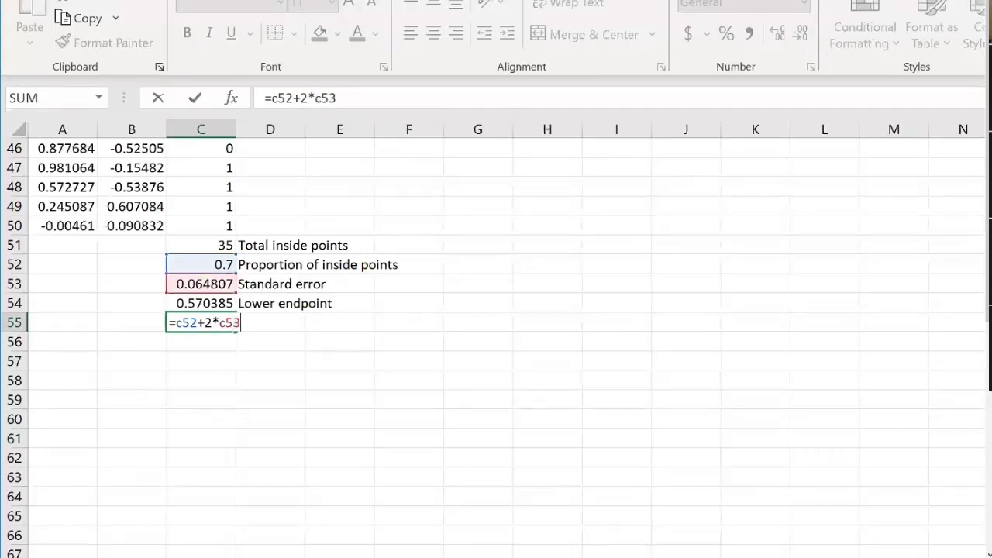
key(ctrl+Return)
Label the upper limit by entering "Upper endpoint" in D55.
click(269, 322)
text(Up)
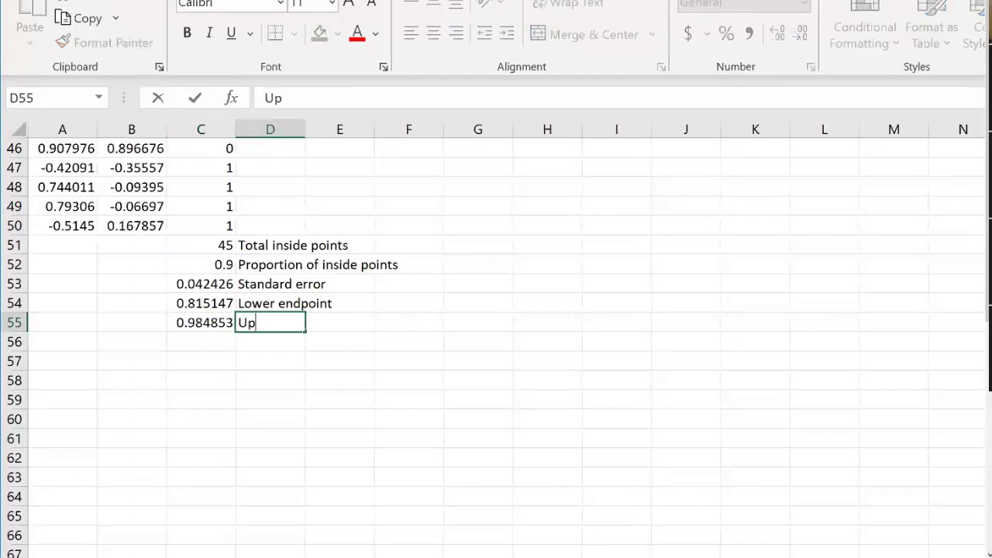
text(per endpoint)
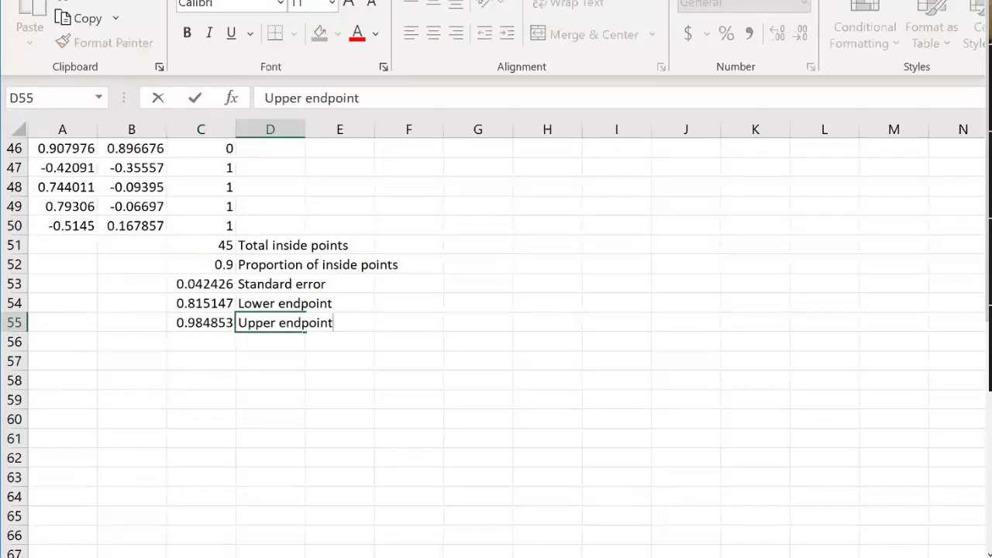
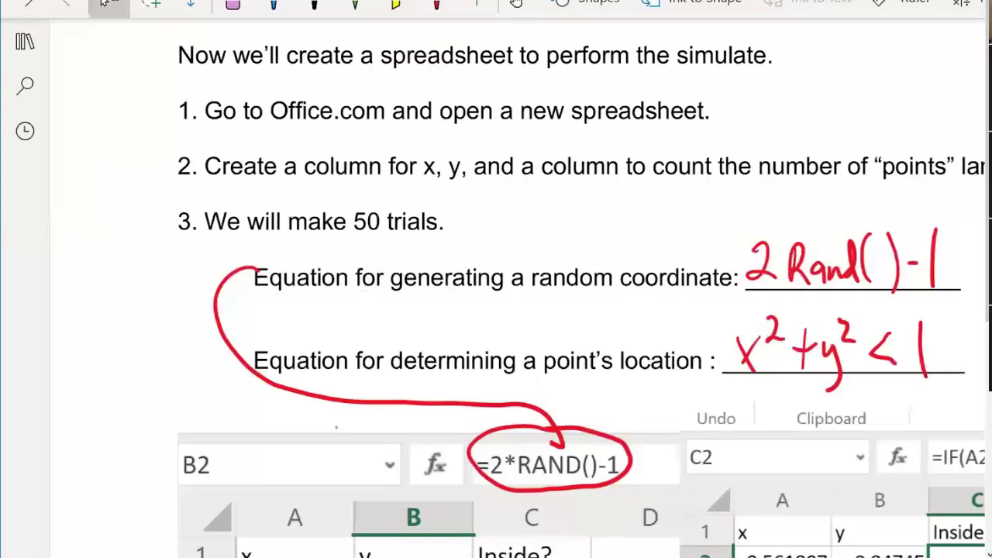
Switch to the OneNote worksheet and circle the fraction "Darts inside circle / Darts thrown" in the π equation in blue ink.
scroll(504, 310, up, 3)
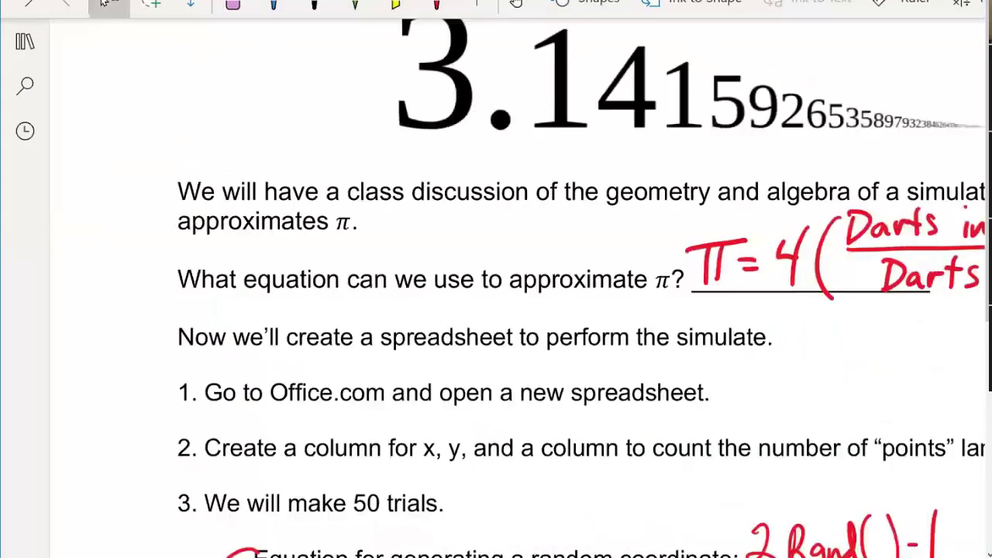
scroll(519, 310, right, 3)
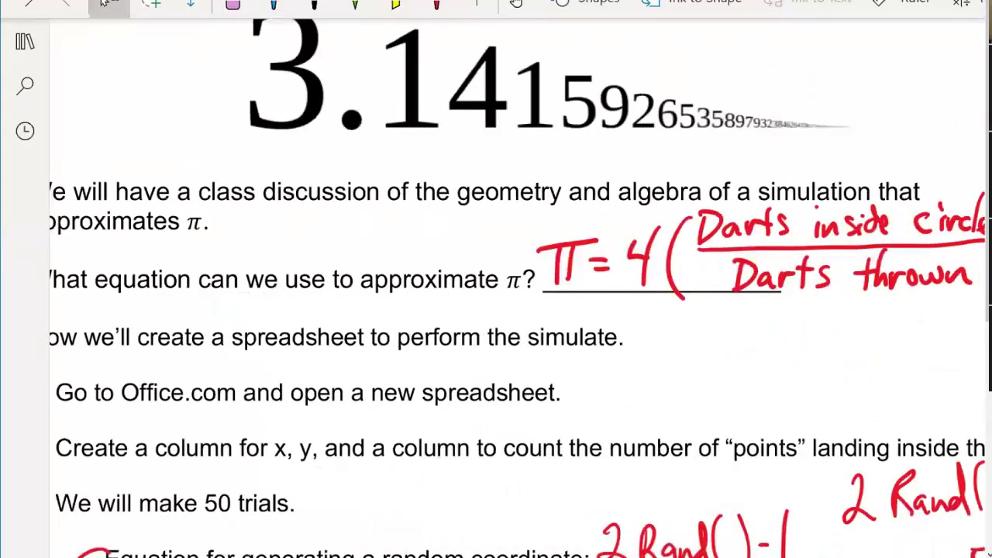
scroll(504, 310, right, 4)
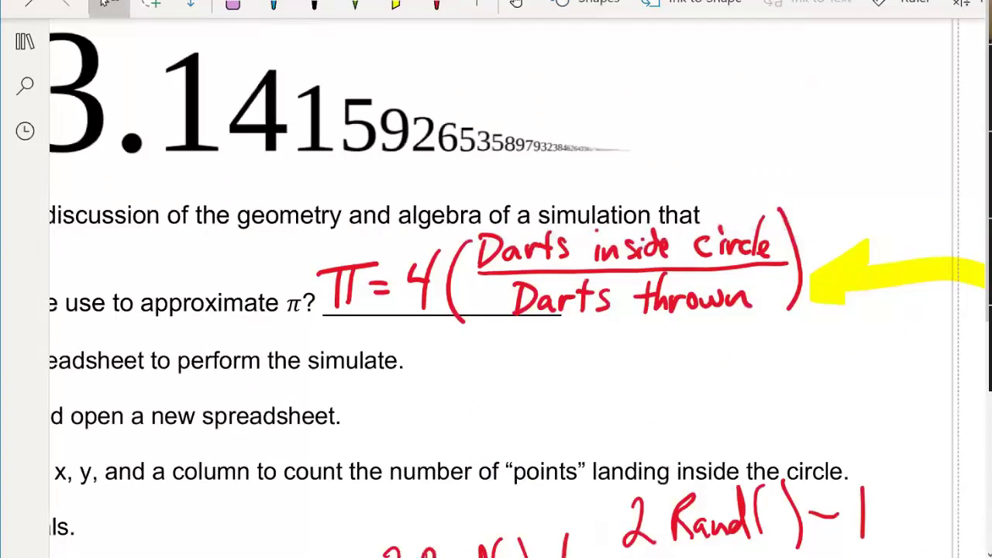
click(273, 6)
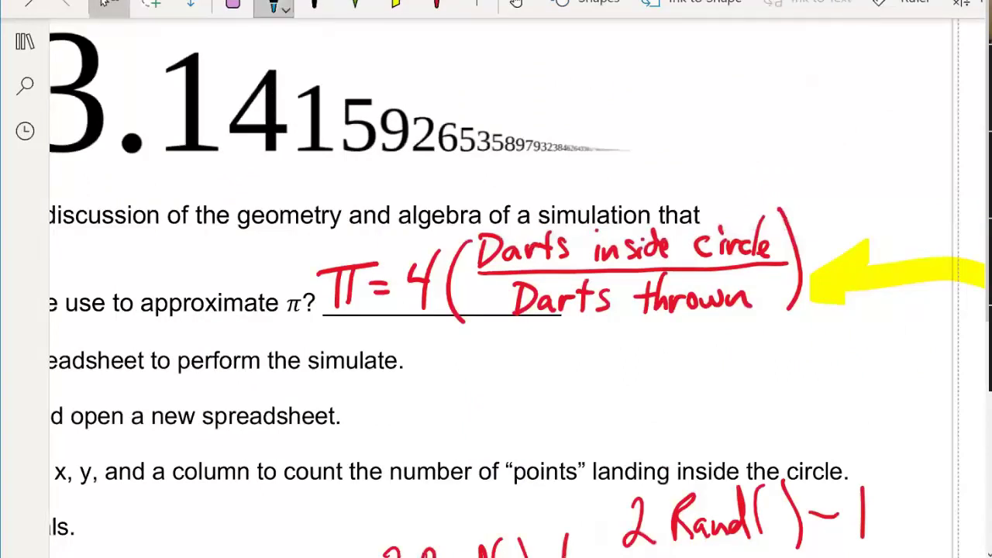
mouse_move(455, 241)
mouse_down()
mouse_move(500, 218)
mouse_move(456, 256)
mouse_up()
drag(784, 245, 469, 224)
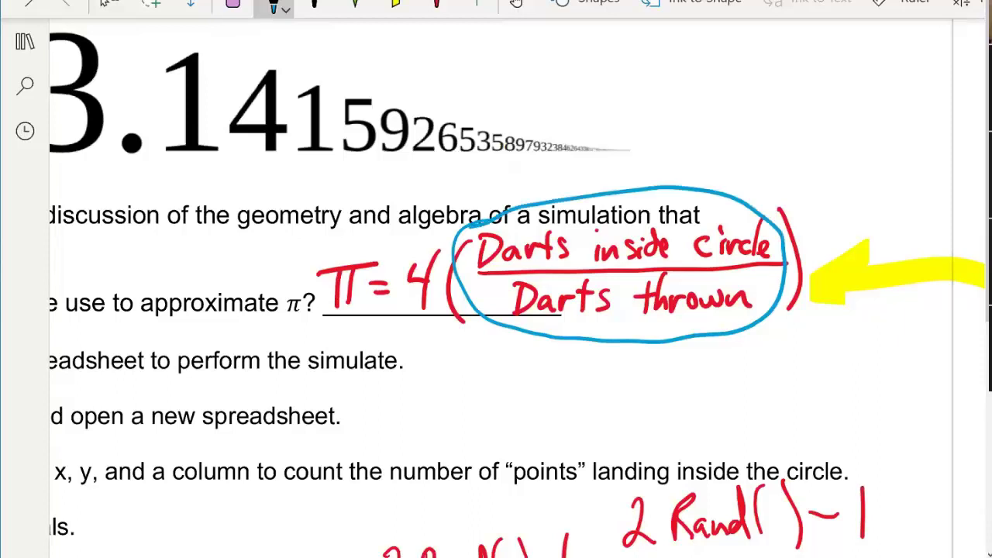
Draw a blue leader line up from the circled fraction and handwrite the label p̂ at its end.
drag(668, 186, 706, 124)
drag(719, 99, 724, 146)
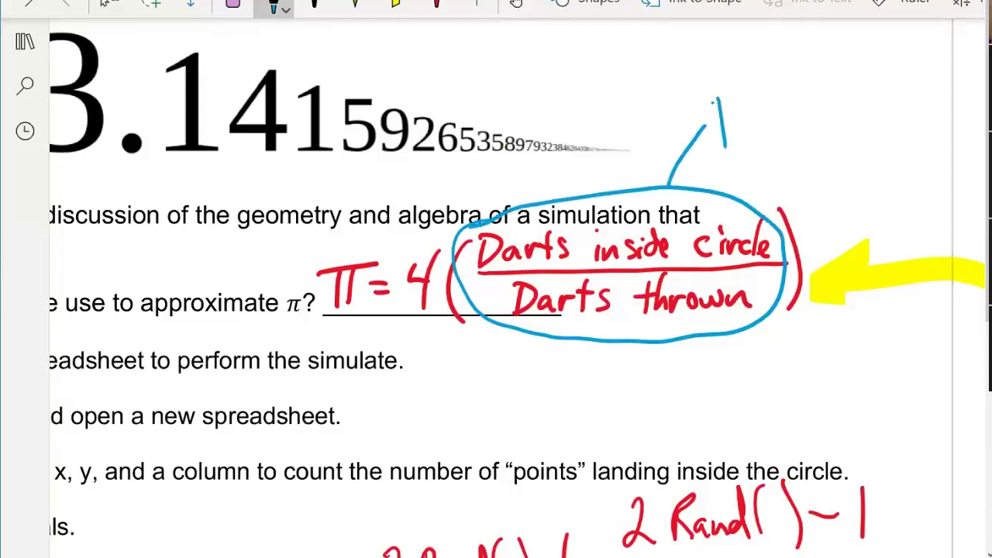
drag(719, 96, 721, 118)
drag(708, 91, 736, 86)
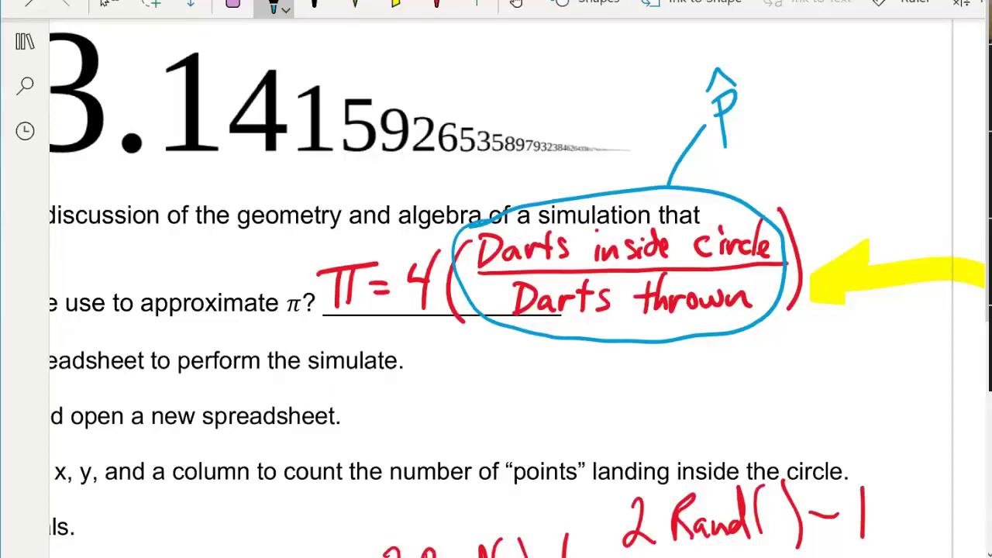
click(110, 4)
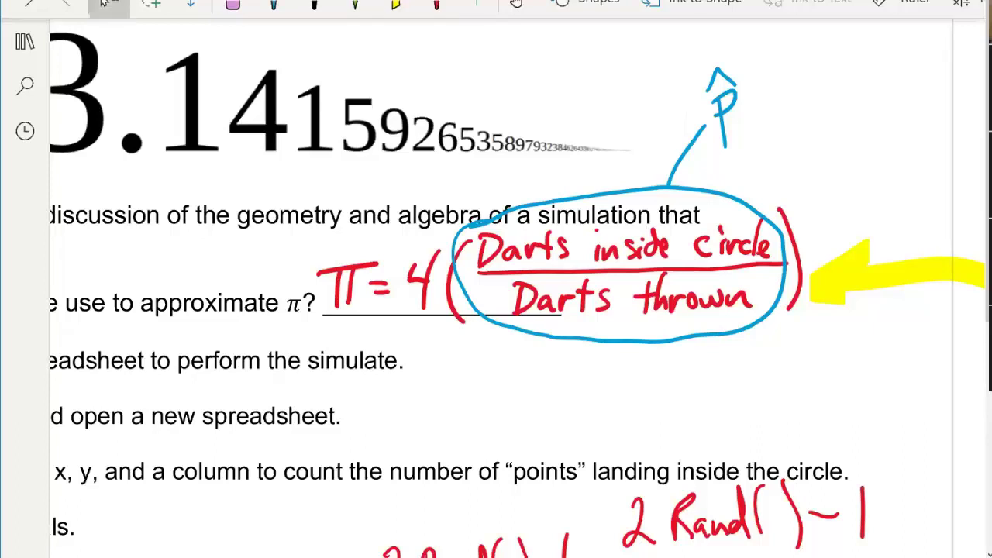
Examine the worksheet's section 4 example table, including its endpoint and pi estimate rows.
scroll(496, 294, down, 2)
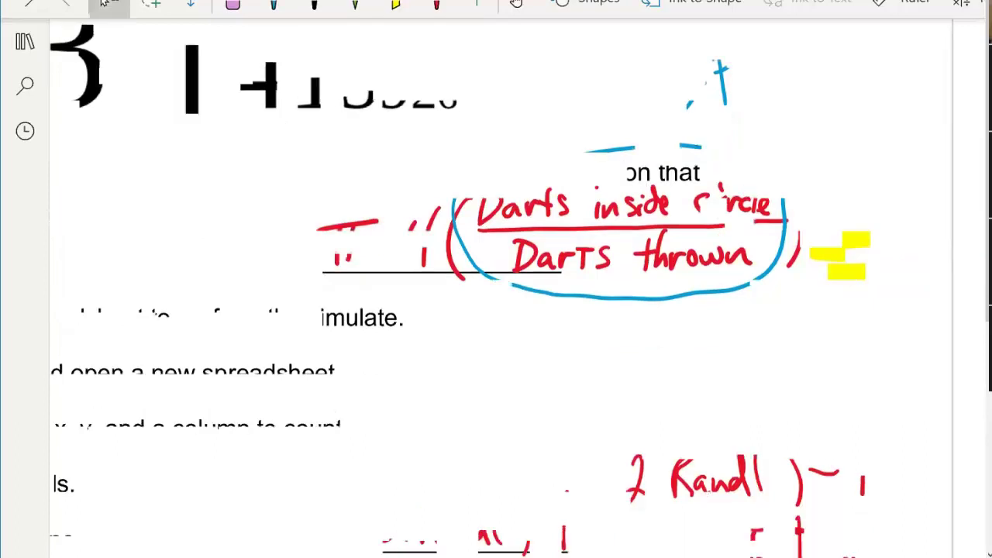
scroll(496, 294, down, 5)
scroll(496, 295, down, 2)
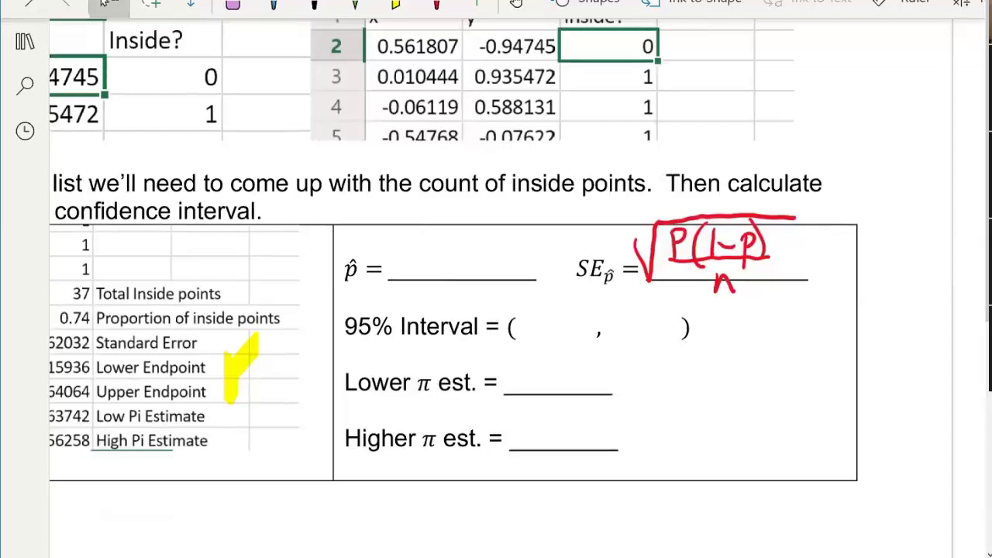
scroll(496, 294, left, 1)
scroll(496, 295, left, 4)
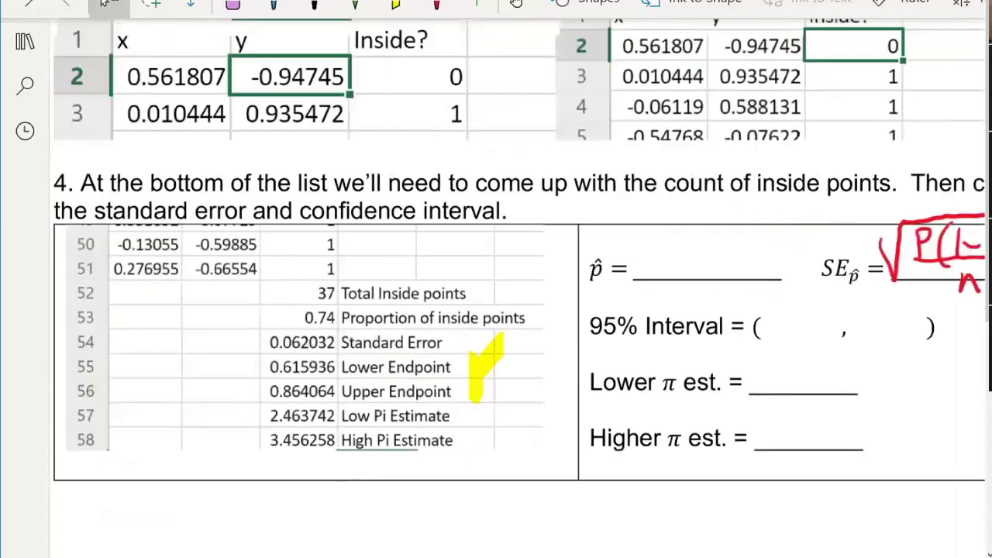
scroll(517, 250, right, 1)
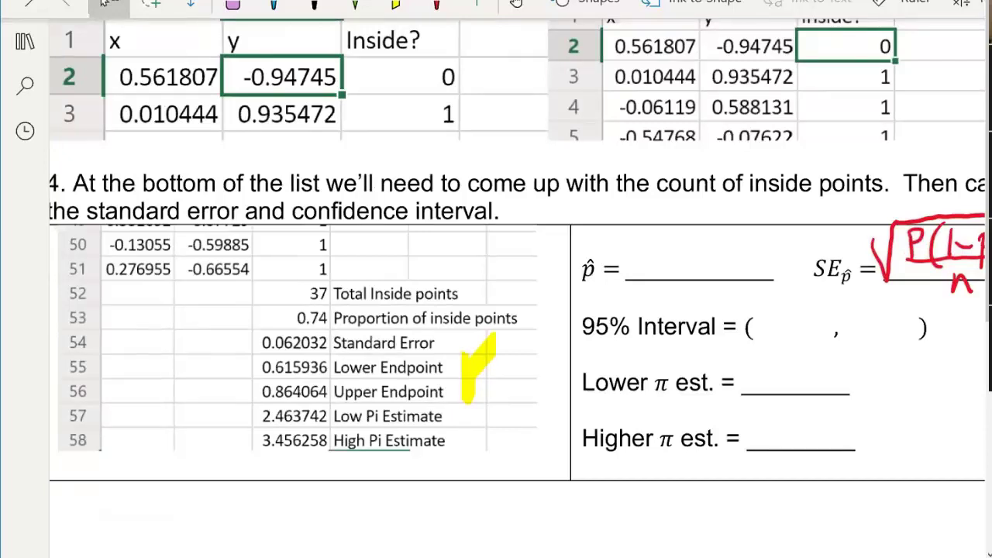
scroll(517, 251, left, 2)
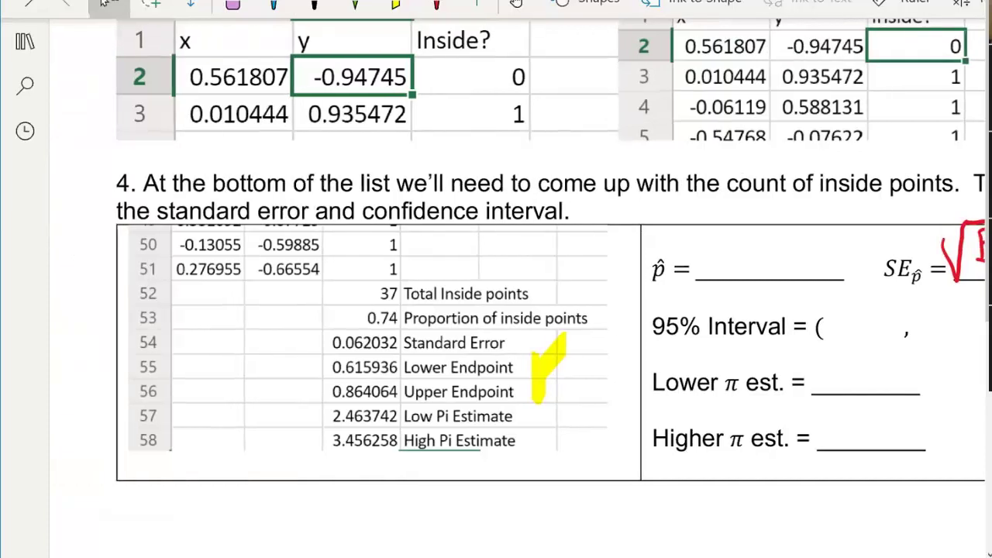
Switch to the Excel spreadsheet and calculate the lower pi estimate in C56 with the formula =4*C54.
key(alt+Tab)
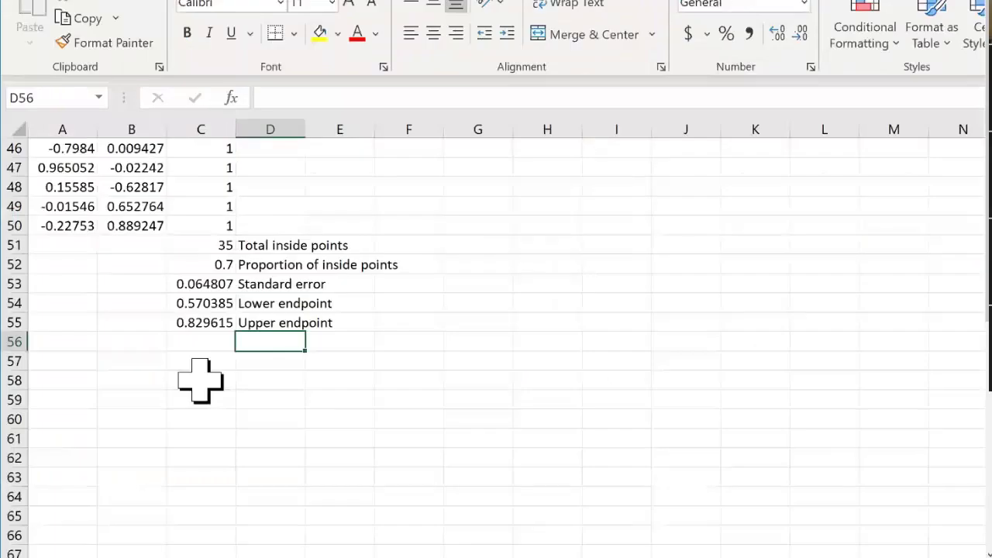
click(204, 341)
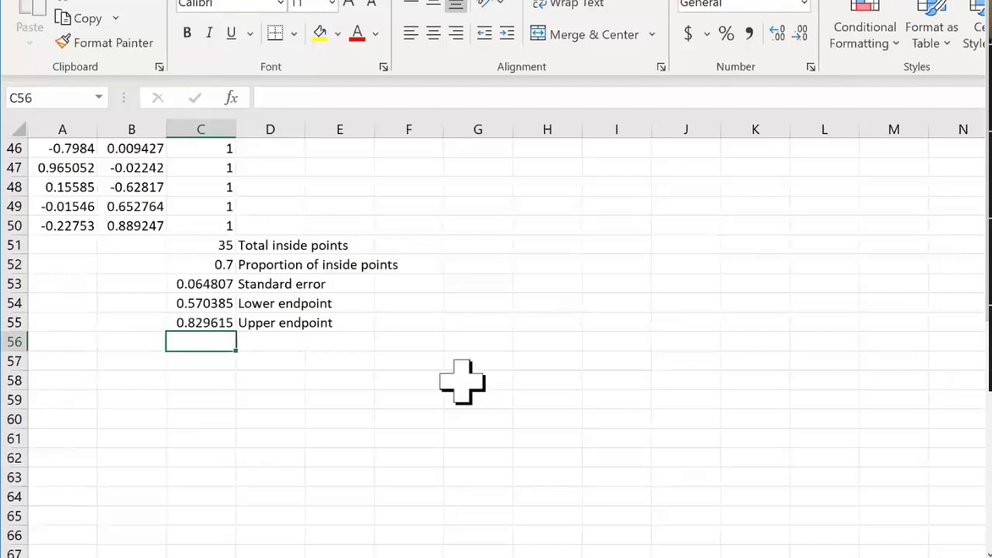
text(=)
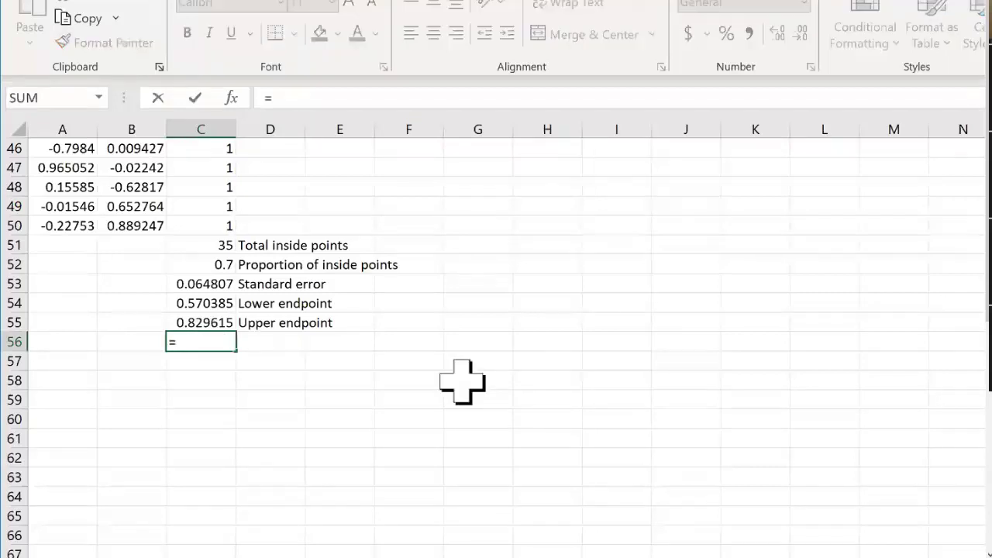
text(4*c54)
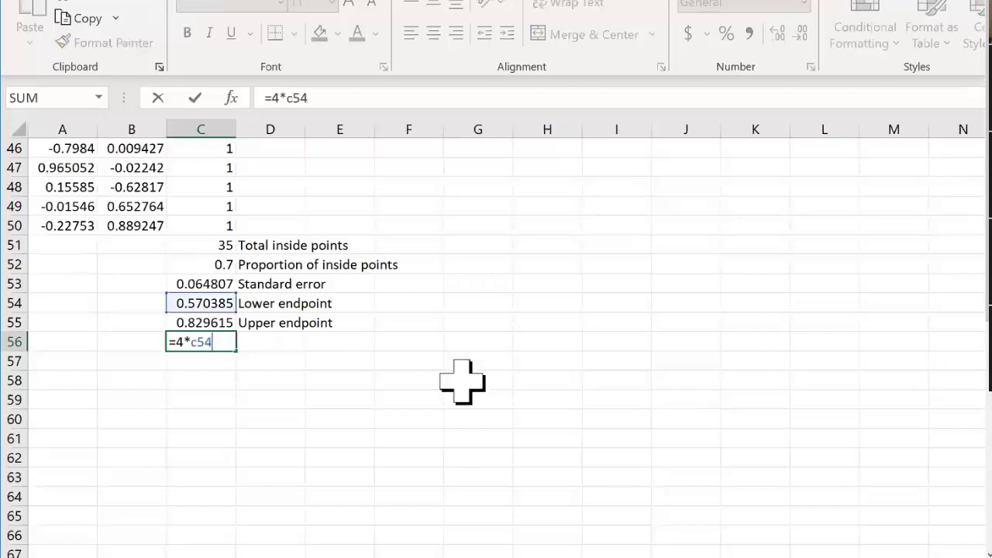
key(Return)
Label the result of the first pi calculation by entering "Lower pi estimate" in D56.
key(Up)
key(Right)
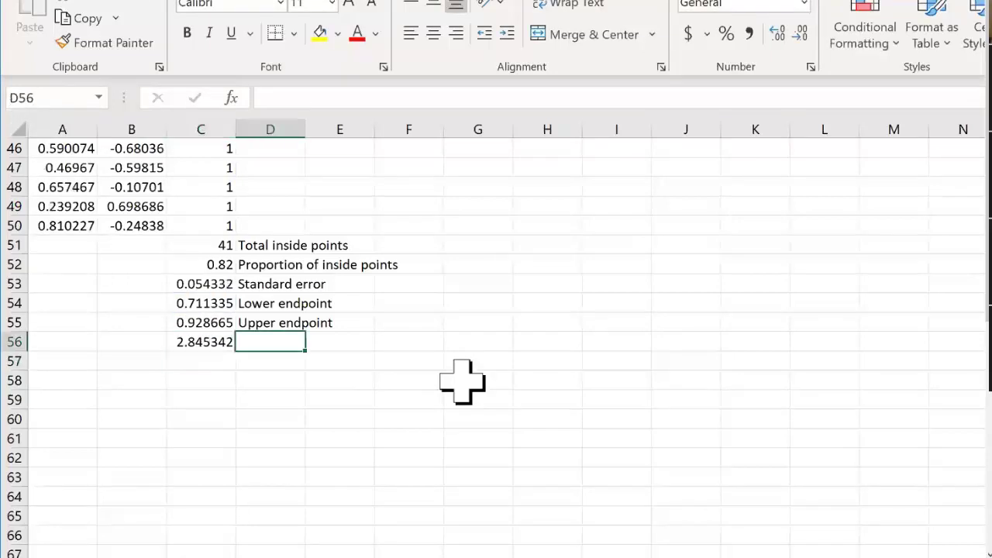
text(Lower pi )
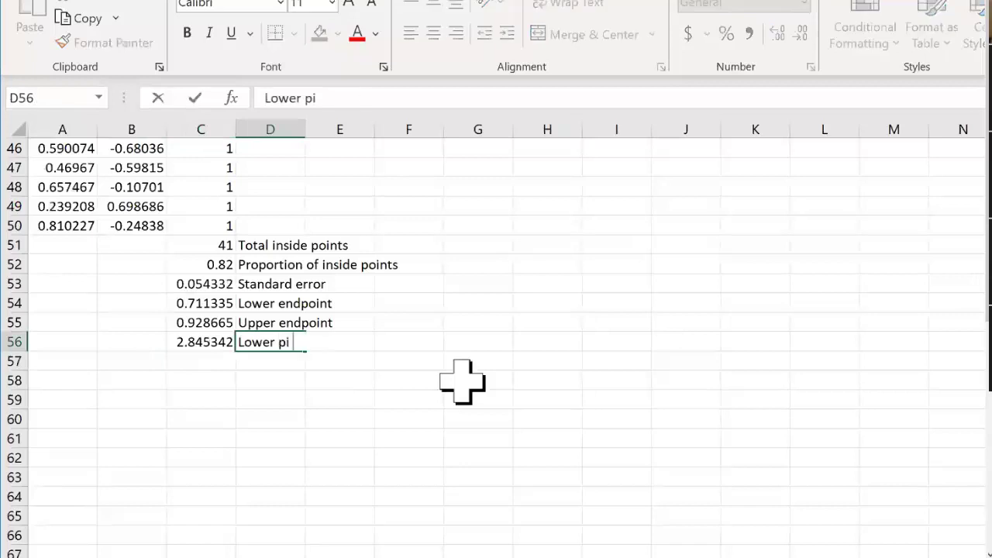
text(estimat)
text(e)
key(Return)
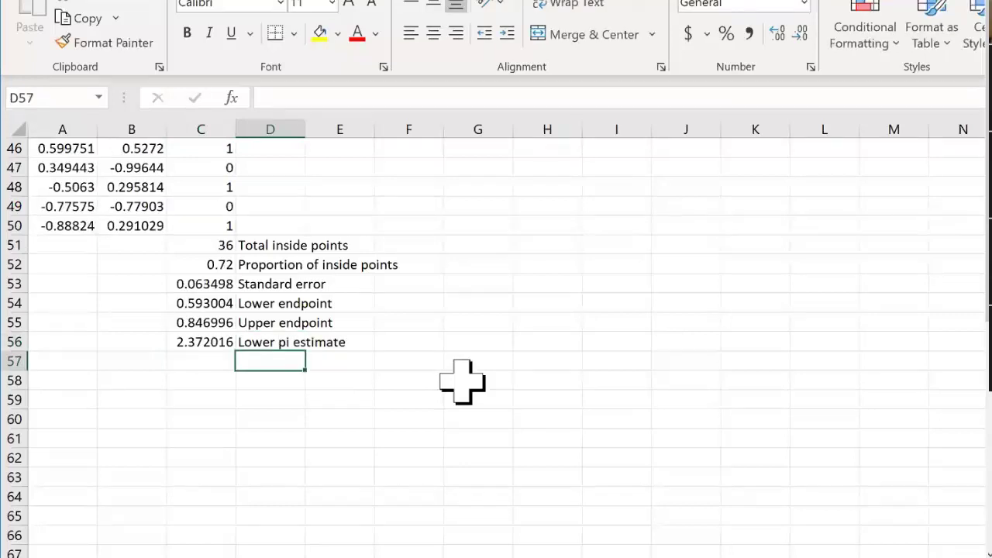
Calculate the higher pi estimate in C57 with the formula =4*C55.
key(Left)
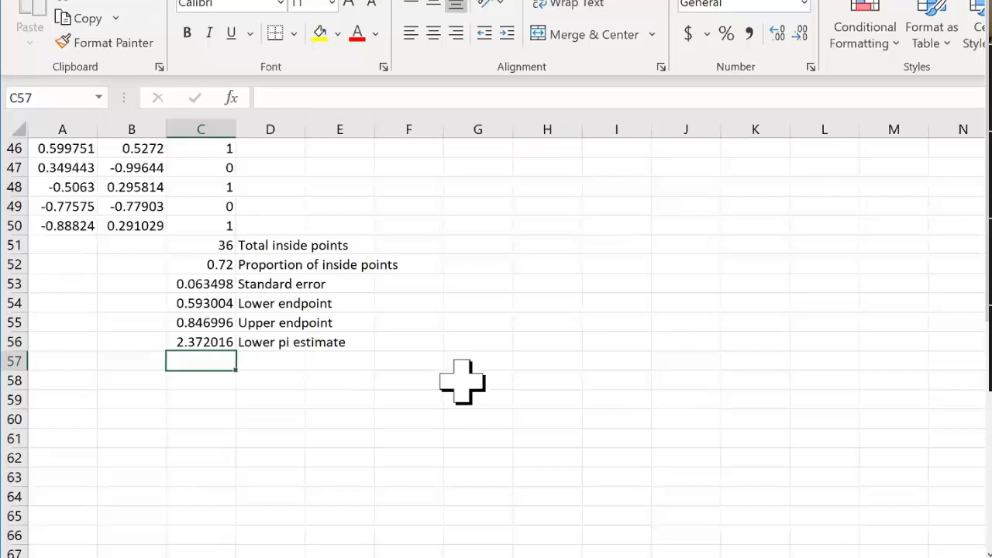
text(=4*)
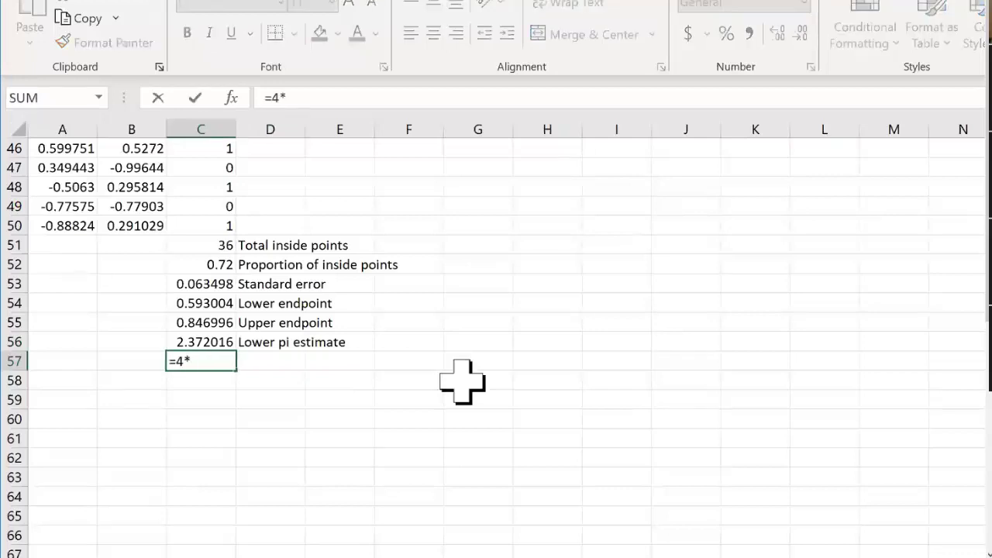
text(c55)
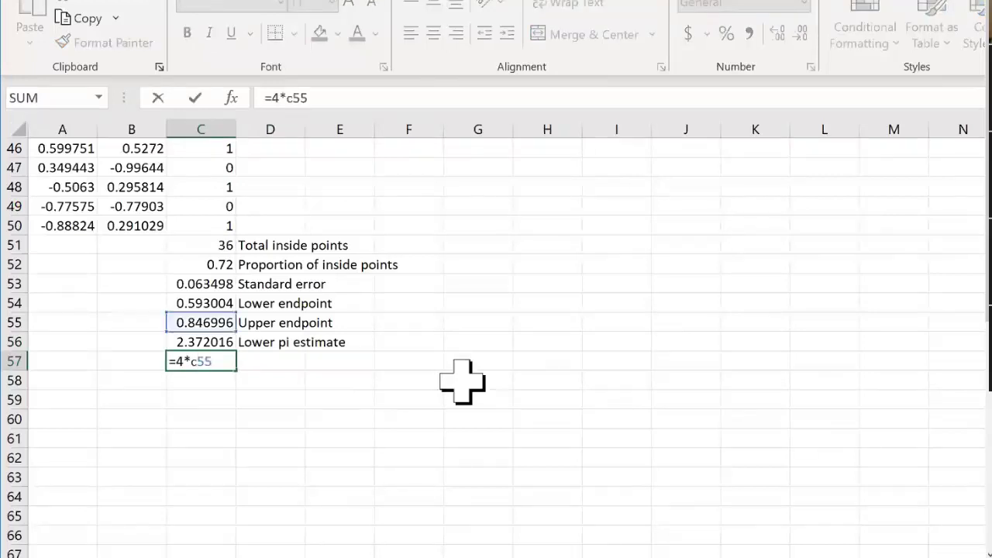
key(Return)
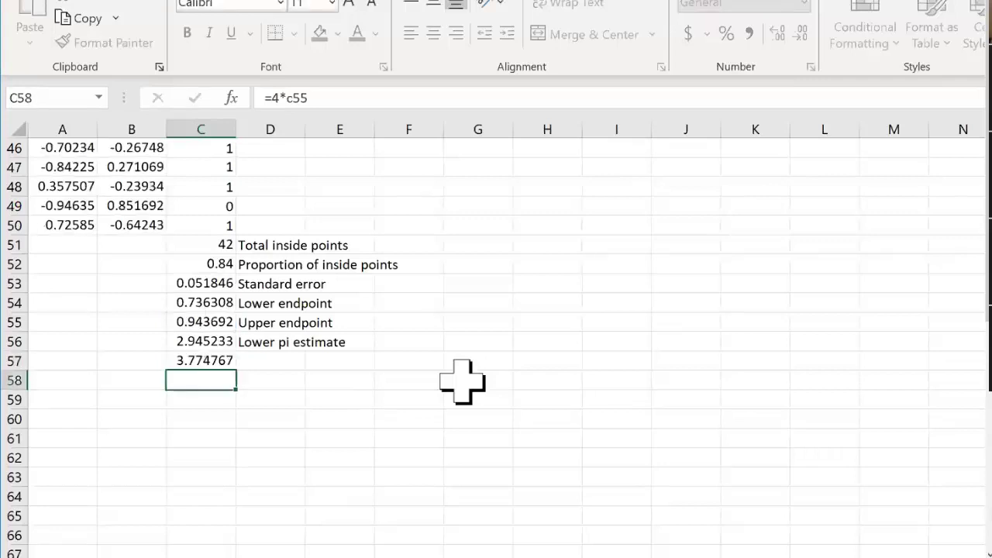
Label the second pi calculation by entering "Higher pi estimate" in D57.
key(Up)
key(Right)
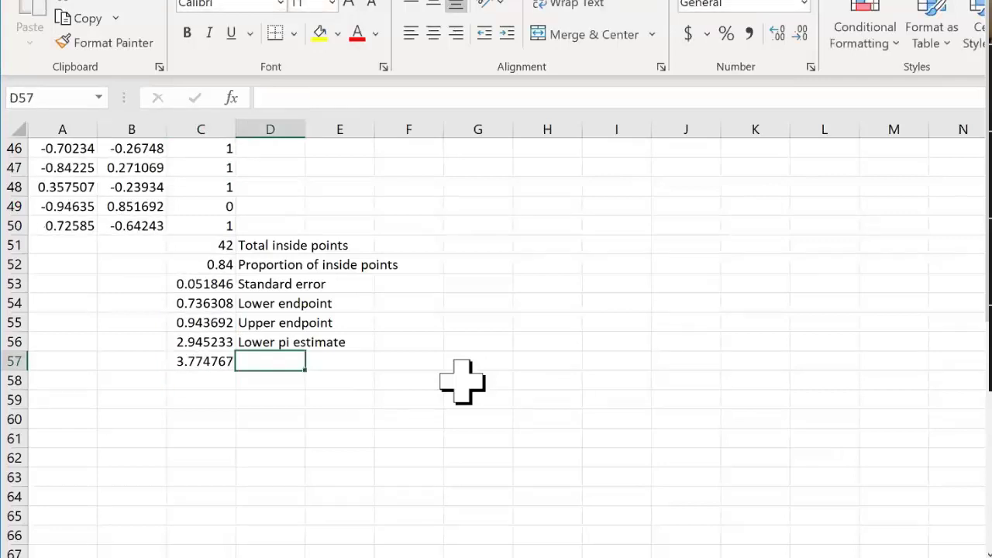
text(High pi)
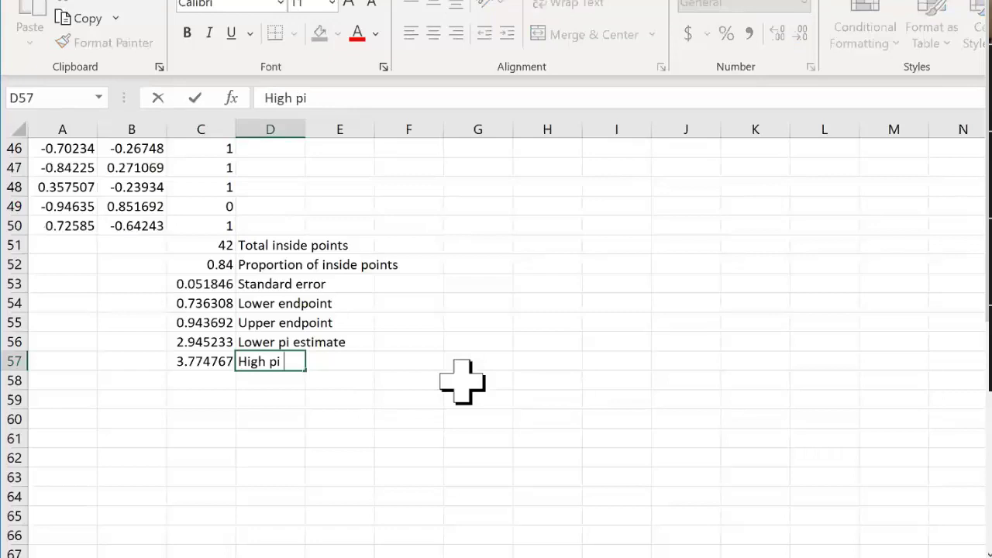
key(BackSpace)
key(BackSpace)
key(BackSpace)
key(BackSpace)
text(er pi e)
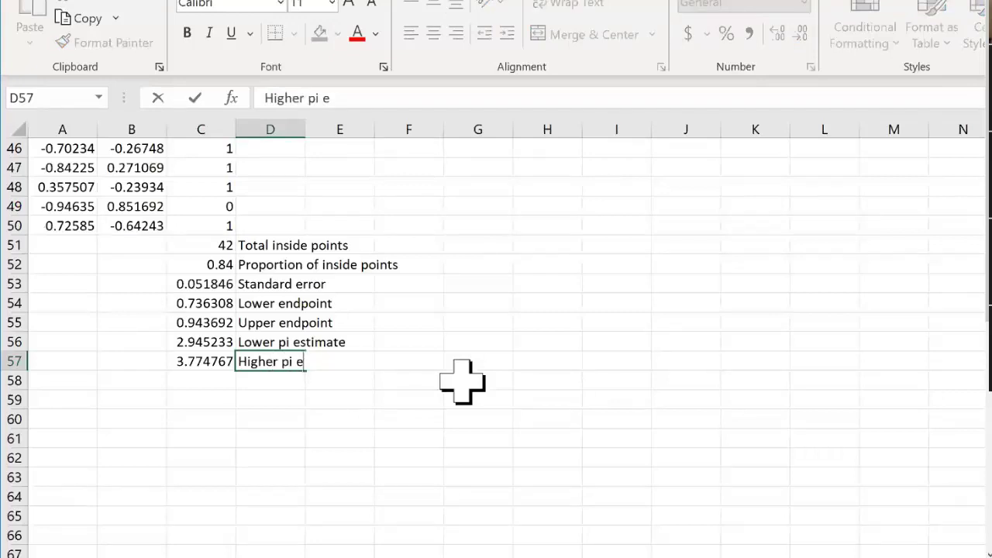
text(stimate)
key(Return)
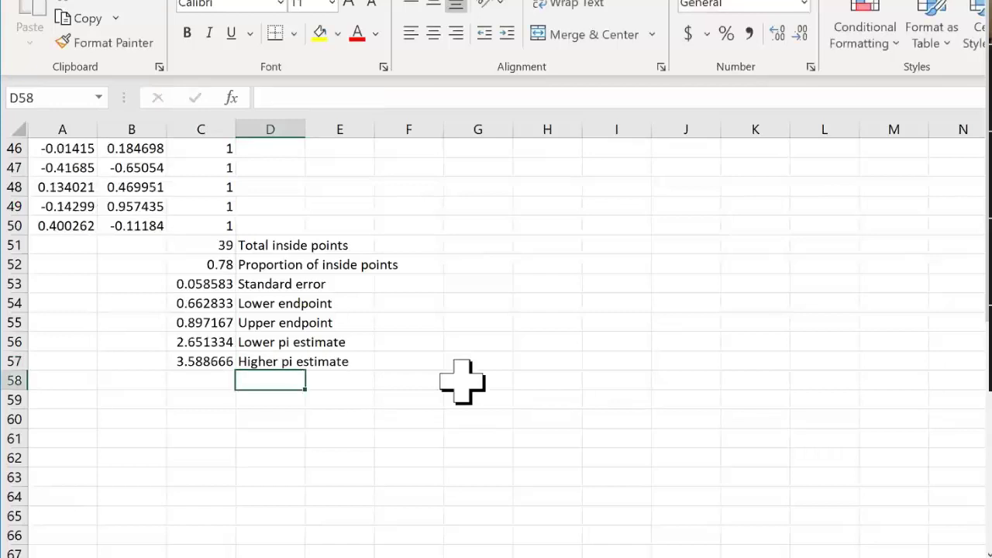
Select the lower and higher pi estimate values in C56:C57 to review the range.
click(200, 342)
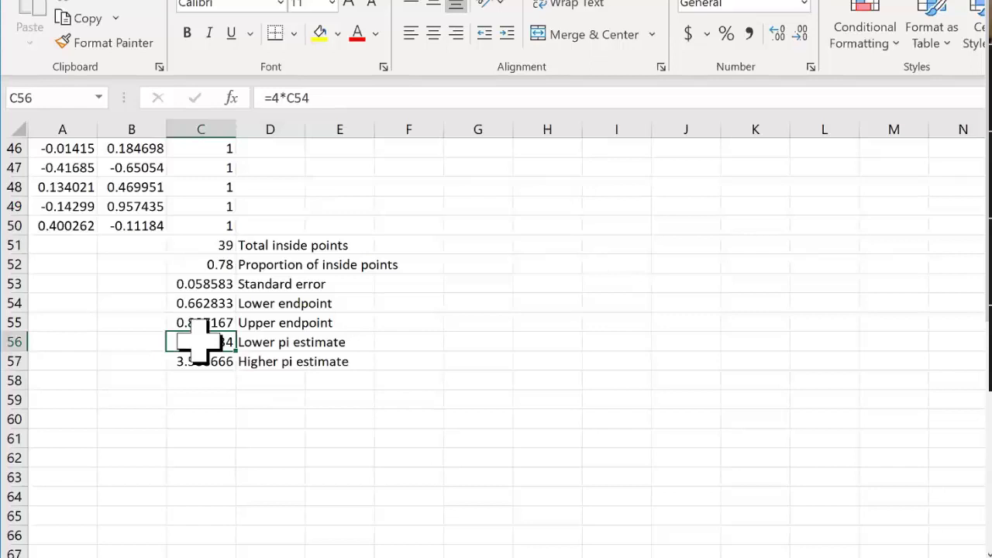
drag(200, 342, 200, 361)
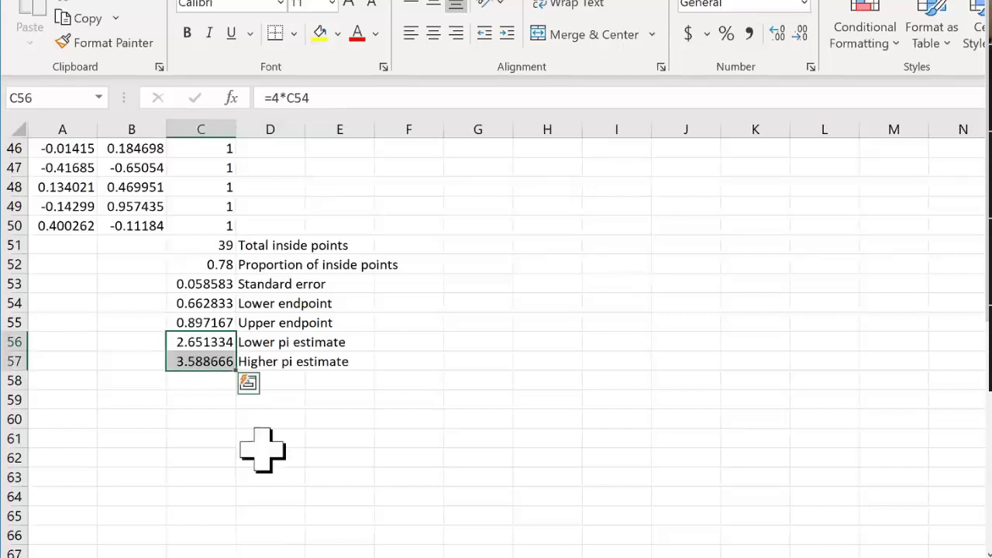